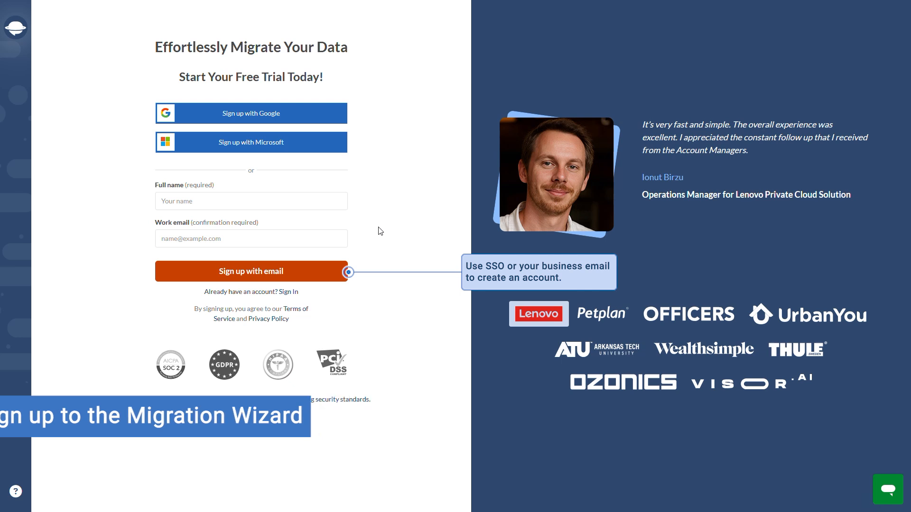
Sign up for a trial account by filling in the full name and work email and submitting the form
{"action": "left_click", "coordinate": [173, 201]}
{"action": "type", "text": "Your name"}
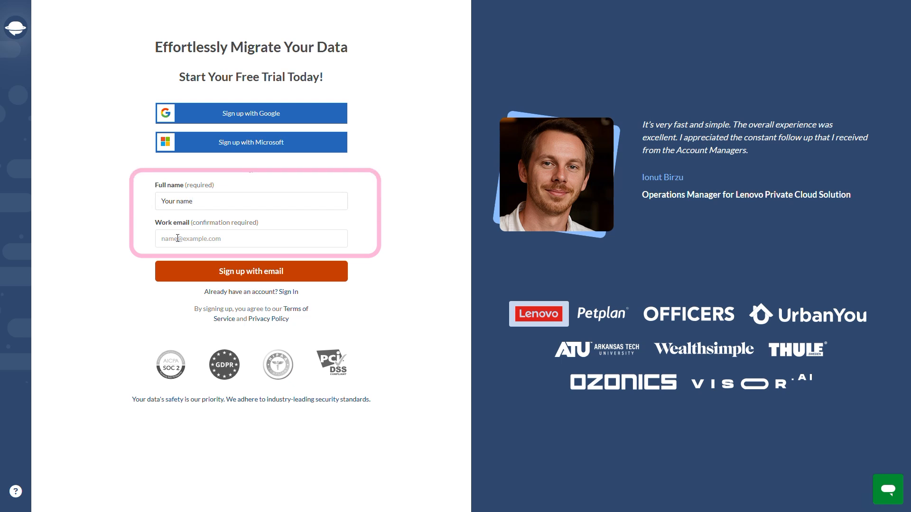
{"action": "left_click", "coordinate": [189, 239]}
{"action": "type", "text": "name@example.com"}
{"action": "left_click", "coordinate": [264, 273]}
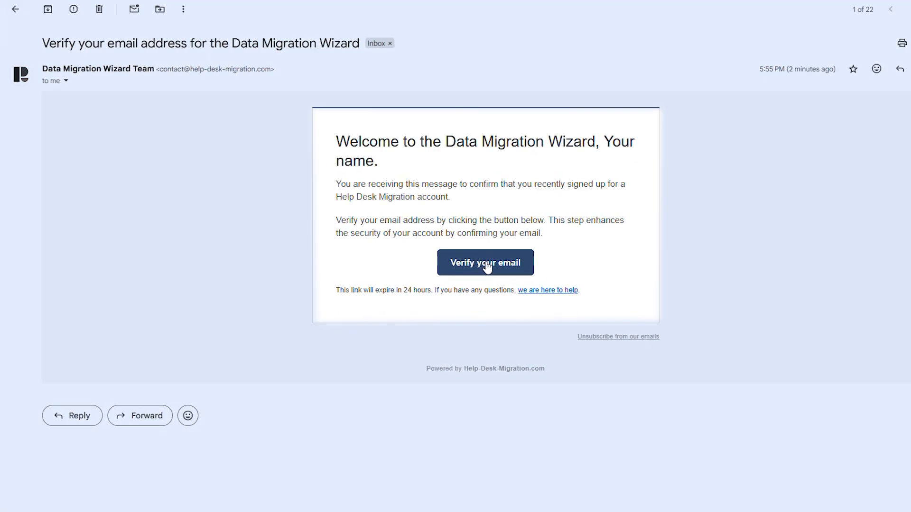
Verify the email address from the welcome message, enter and confirm the new account password, and submit it
{"action": "left_click", "coordinate": [486, 267]}
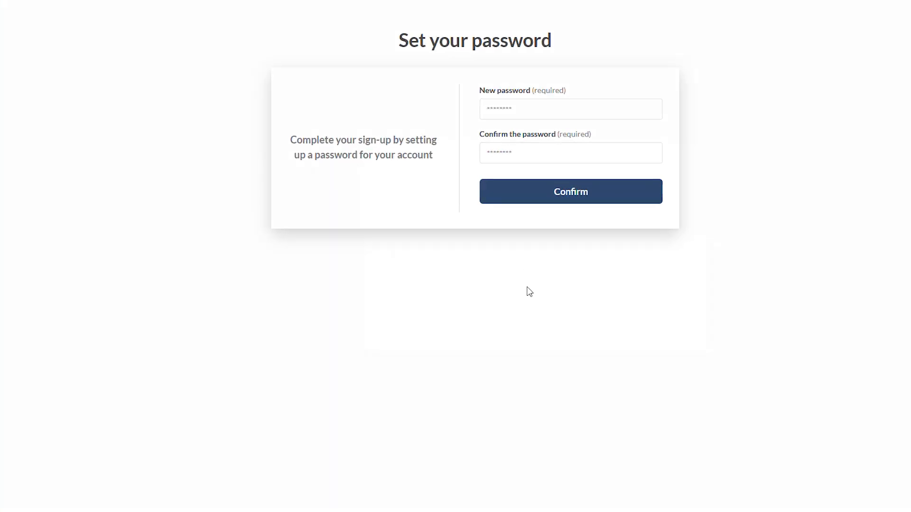
{"action": "type", "text": "**************"}
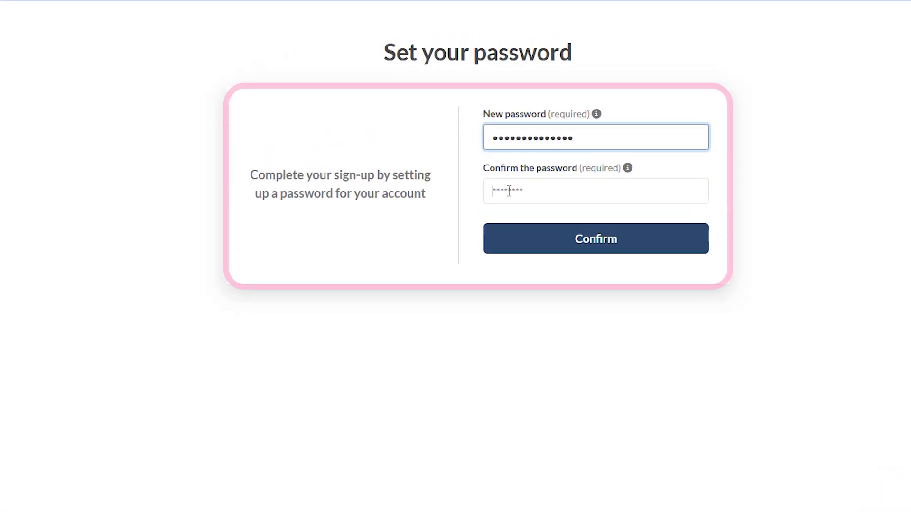
{"action": "key", "text": "Tab"}
{"action": "type", "text": "**************"}
{"action": "left_click", "coordinate": [582, 243]}
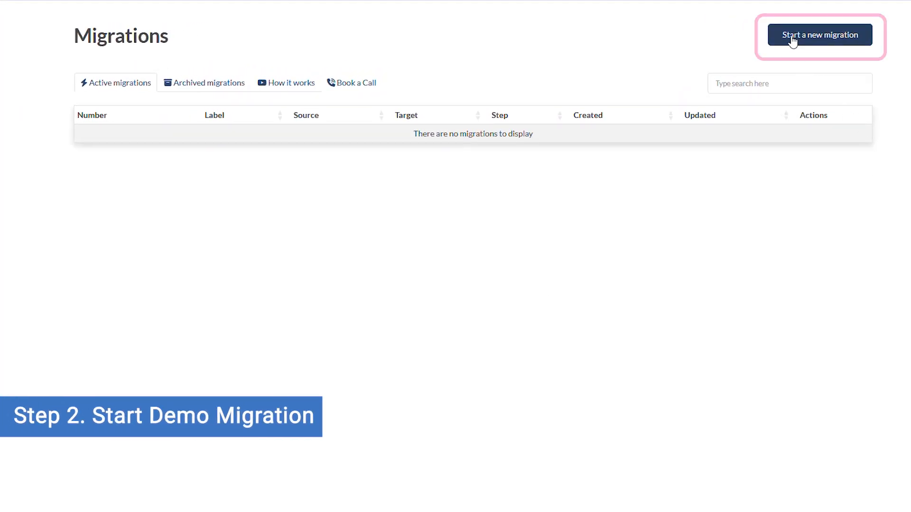
Start a new migration and write "Hi, my Source platform is unavailable." to the support chat
{"action": "left_click", "coordinate": [793, 38]}
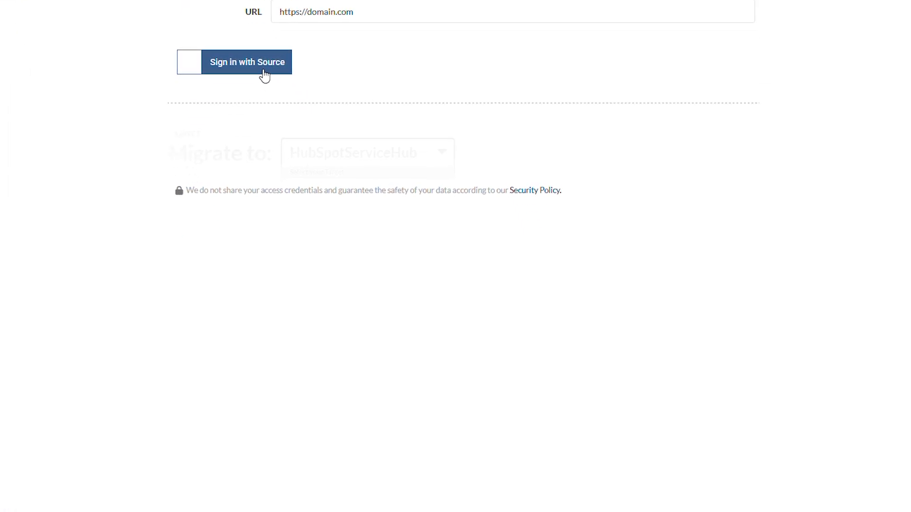
{"action": "left_click", "coordinate": [736, 456]}
{"action": "type", "text": "Hi, my Source platform is unavailable."}
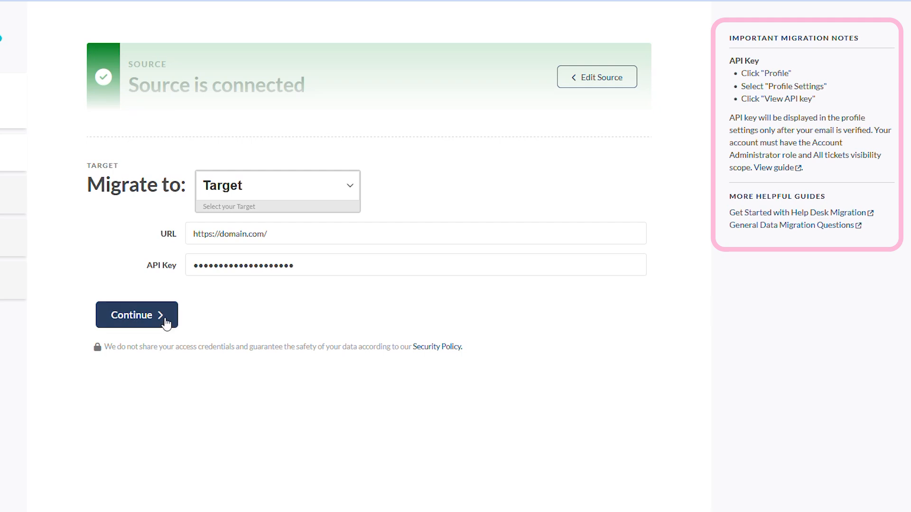
Connect the target platform with the entered credentials and continue with IT as its workspace
{"action": "left_click", "coordinate": [166, 319]}
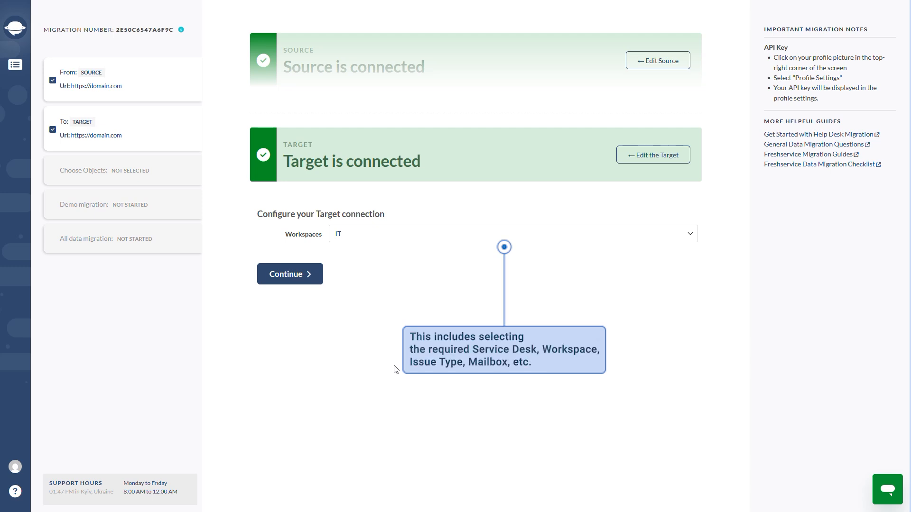
{"action": "left_click", "coordinate": [693, 238]}
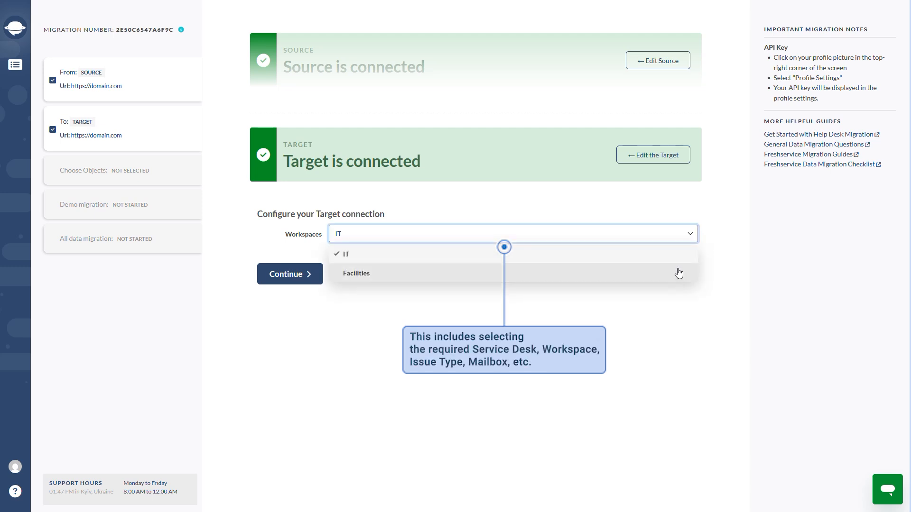
{"action": "left_click", "coordinate": [576, 281]}
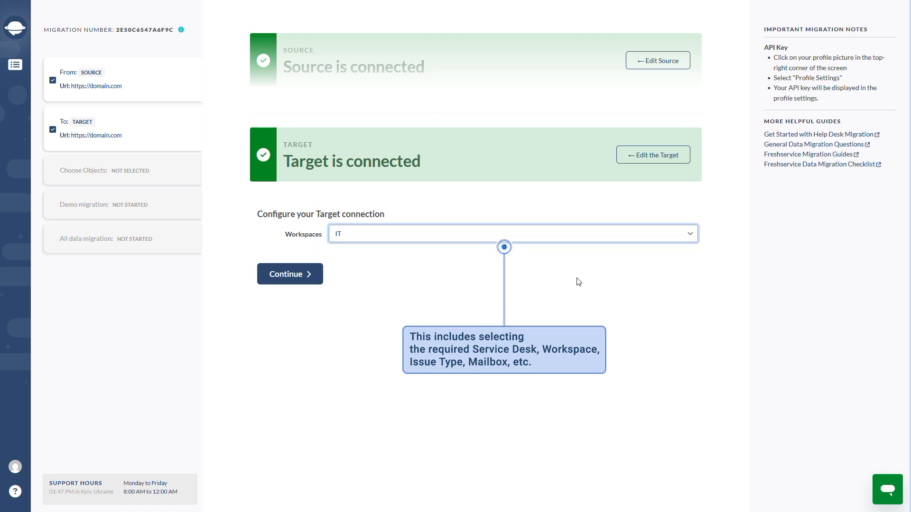
{"action": "left_click", "coordinate": [312, 282]}
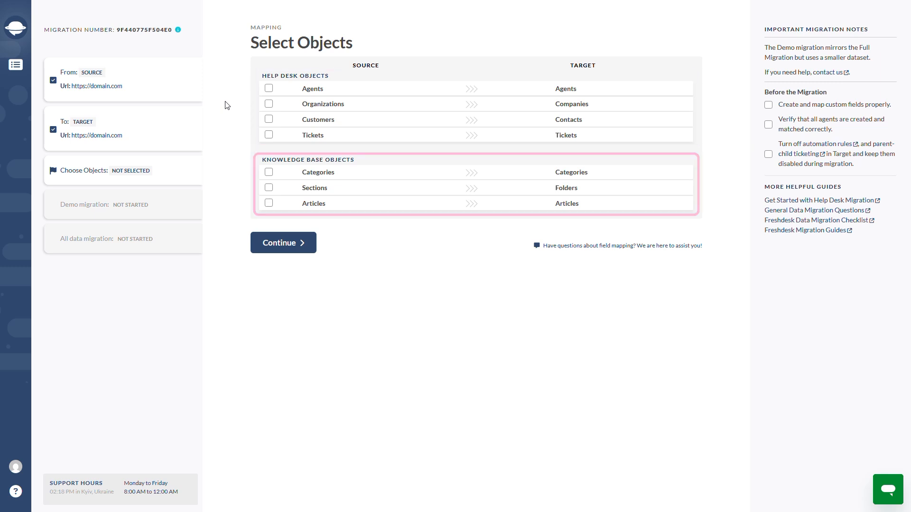
Select agents, organizations, customers, tickets, and the knowledge base categories, sections and articles for migration
{"action": "left_click", "coordinate": [269, 89]}
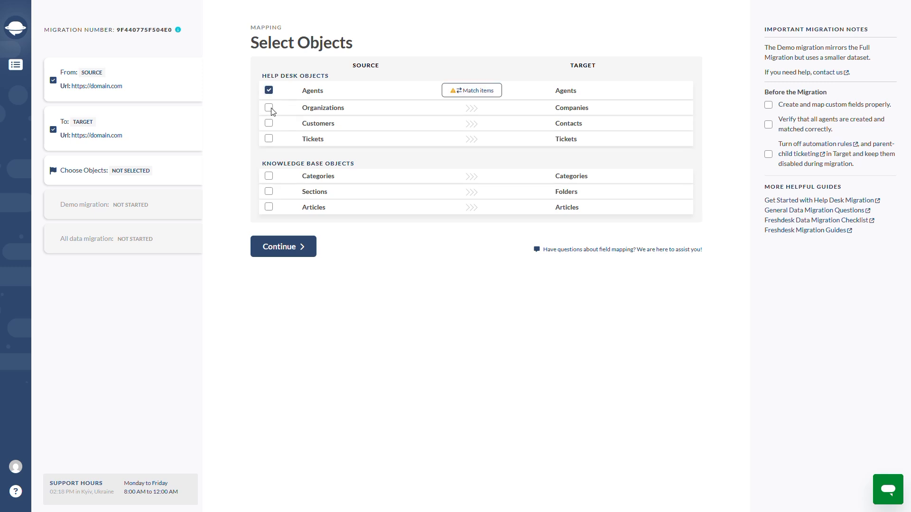
{"action": "left_click", "coordinate": [269, 105]}
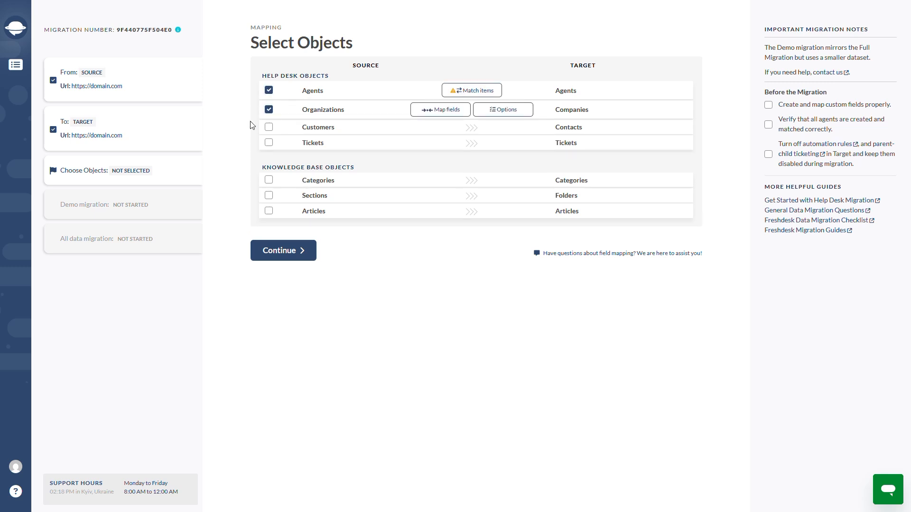
{"action": "left_click", "coordinate": [269, 126]}
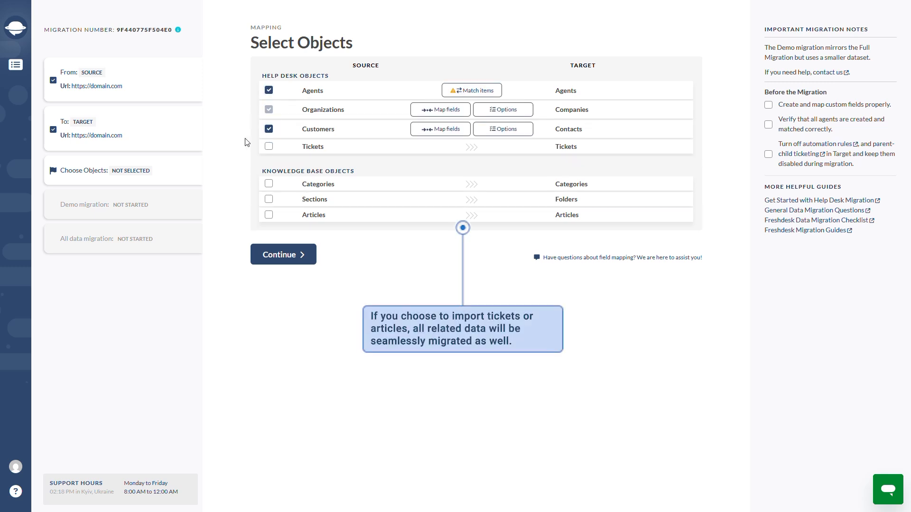
{"action": "left_click", "coordinate": [269, 199]}
{"action": "left_click", "coordinate": [269, 146]}
{"action": "left_click", "coordinate": [269, 218]}
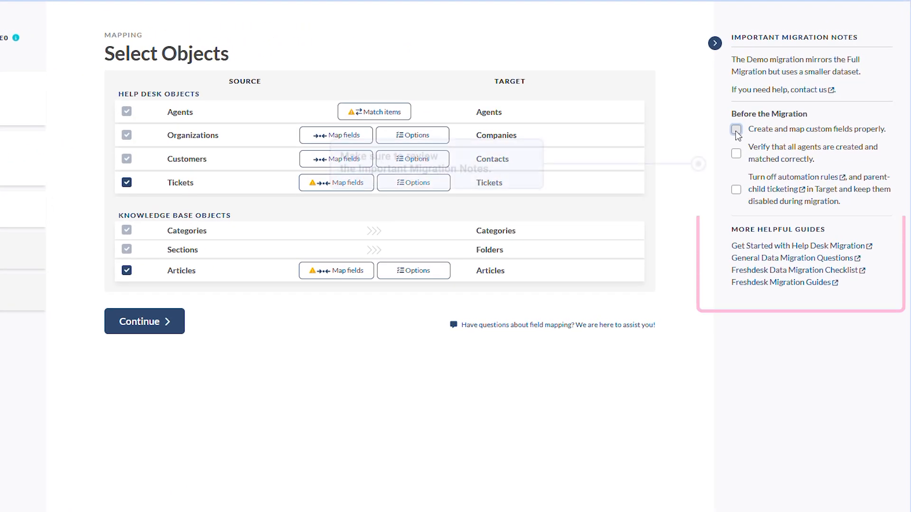
Mark all three pre-migration notes as done: custom fields, agent verification, and turned-off automation rules and parent-child ticketing
{"action": "left_click", "coordinate": [735, 131]}
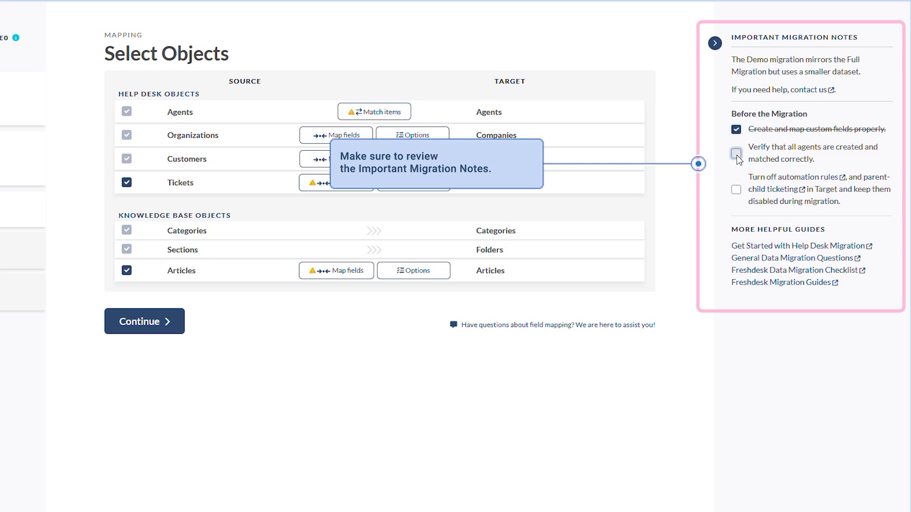
{"action": "left_click", "coordinate": [737, 155]}
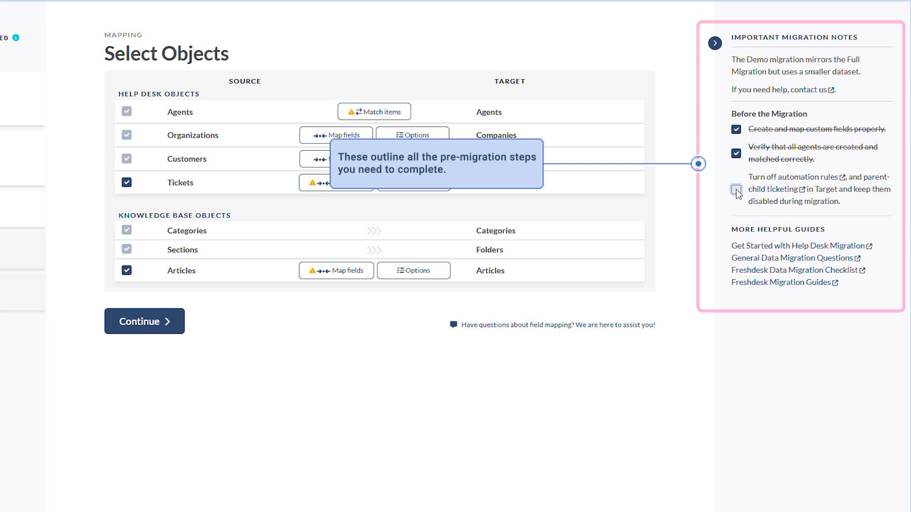
{"action": "left_click", "coordinate": [736, 191]}
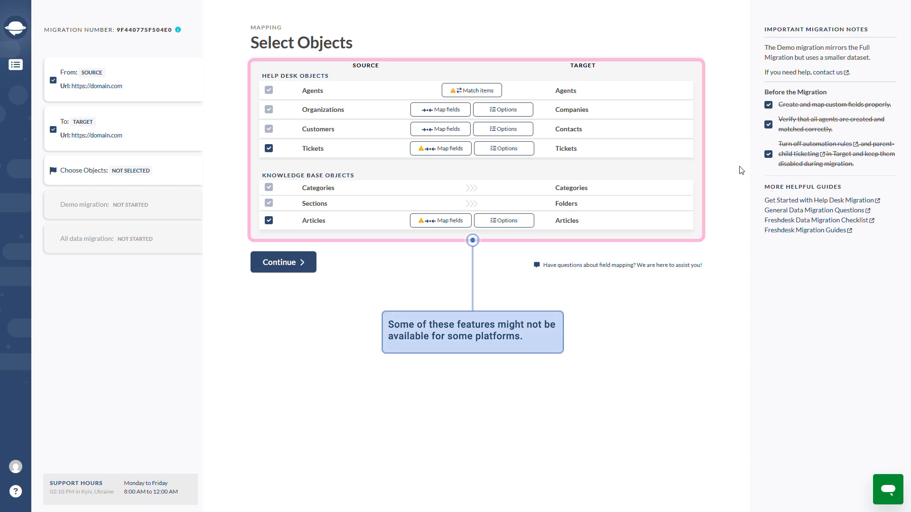
In the agent matching, assign the four unmatched source agents to the preselected target agent and keep that agent as the default
{"action": "left_click", "coordinate": [454, 91]}
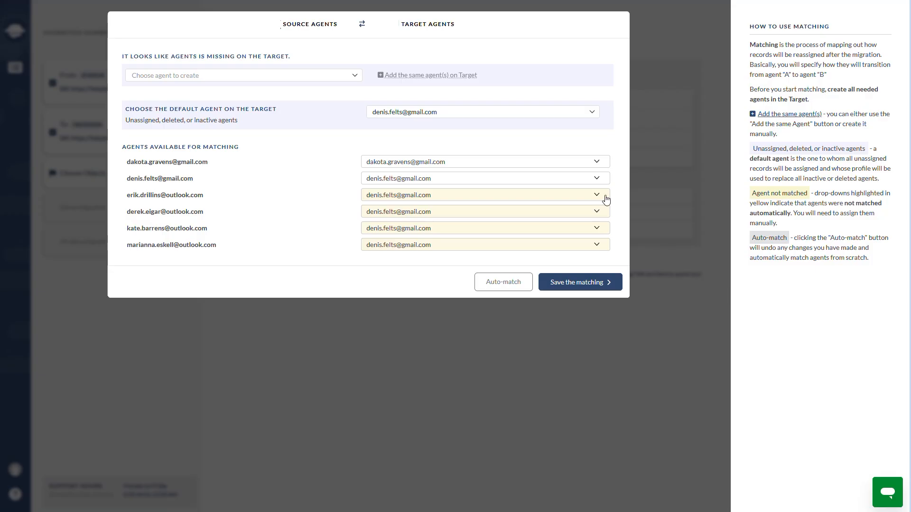
{"action": "left_click", "coordinate": [606, 199]}
{"action": "left_click", "coordinate": [456, 211]}
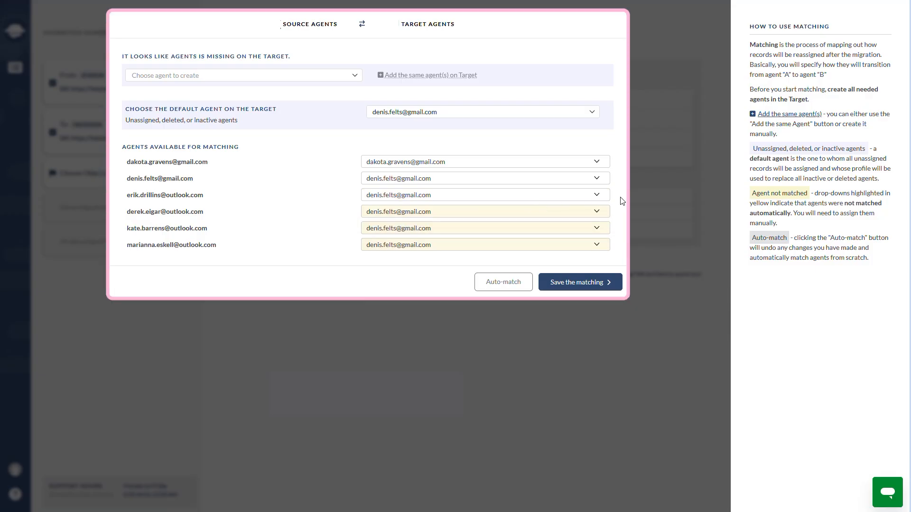
{"action": "left_click", "coordinate": [598, 215]}
{"action": "left_click", "coordinate": [470, 228]}
{"action": "left_click", "coordinate": [434, 245]}
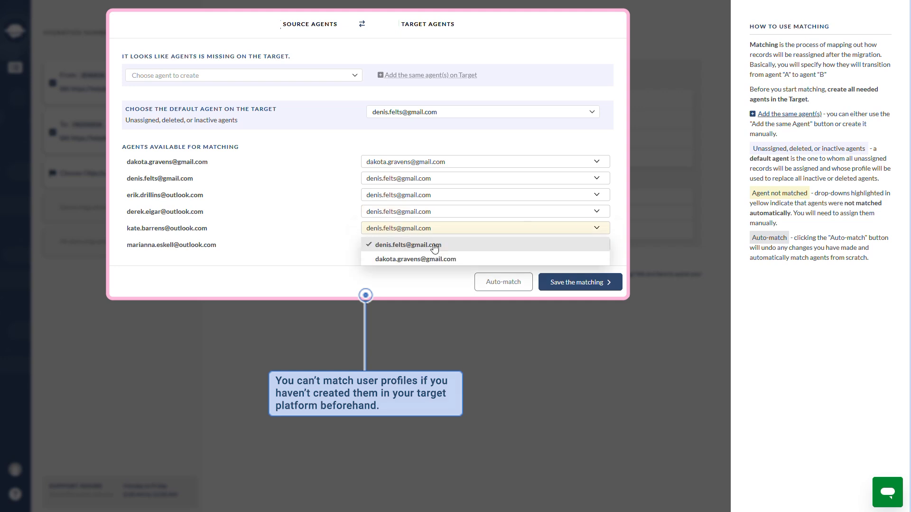
{"action": "left_click", "coordinate": [434, 245]}
{"action": "left_click", "coordinate": [601, 246]}
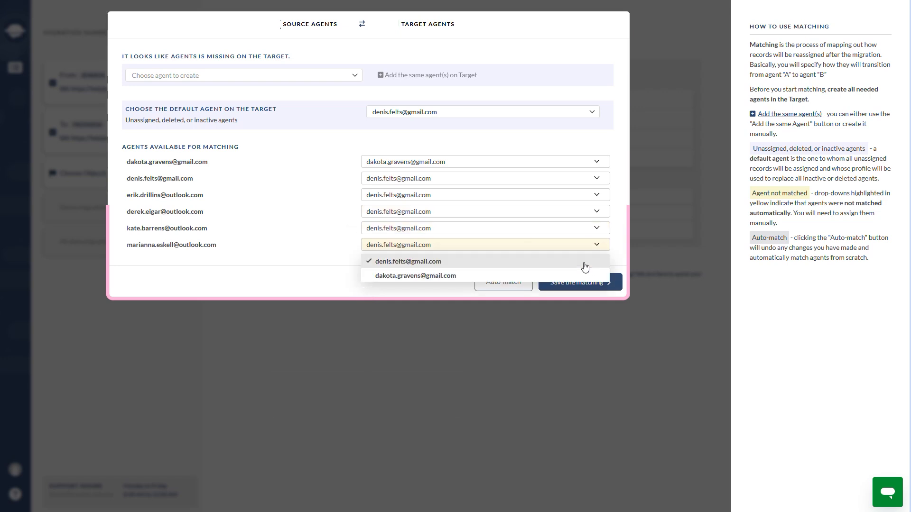
{"action": "left_click", "coordinate": [583, 262]}
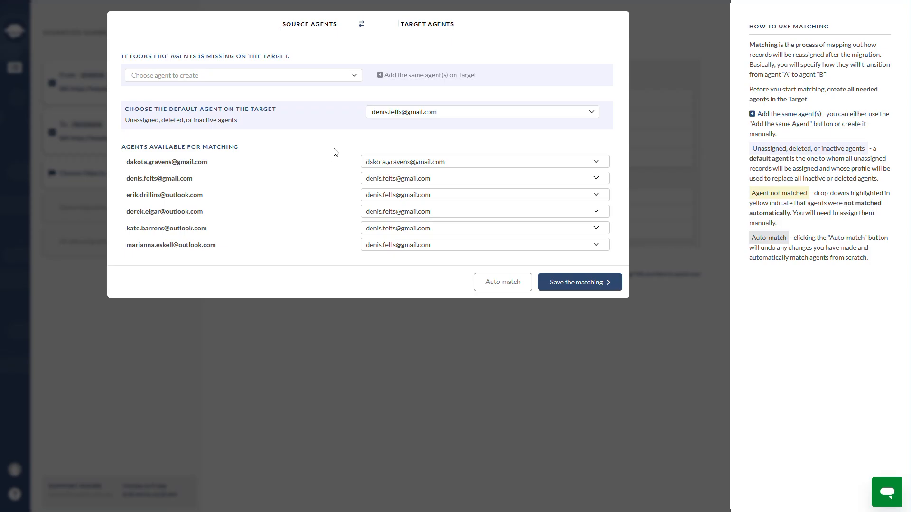
{"action": "left_click", "coordinate": [592, 114]}
{"action": "left_click", "coordinate": [499, 129]}
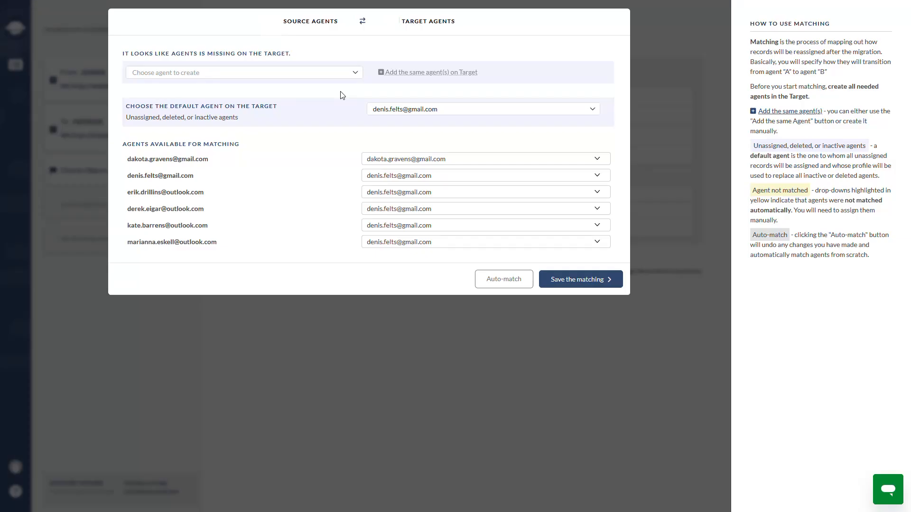
Create the last listed missing agent on the target, save the matching, and mark the agent verification note as done
{"action": "left_click", "coordinate": [355, 75]}
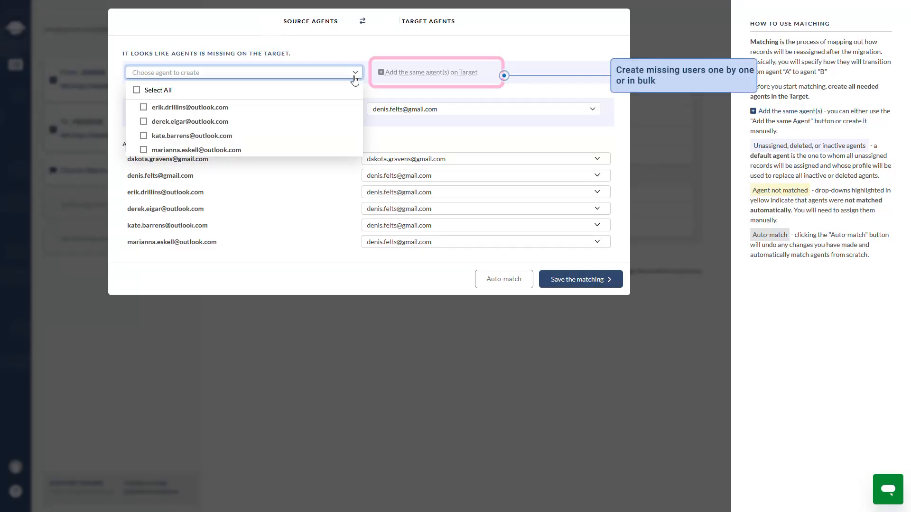
{"action": "left_click", "coordinate": [144, 151]}
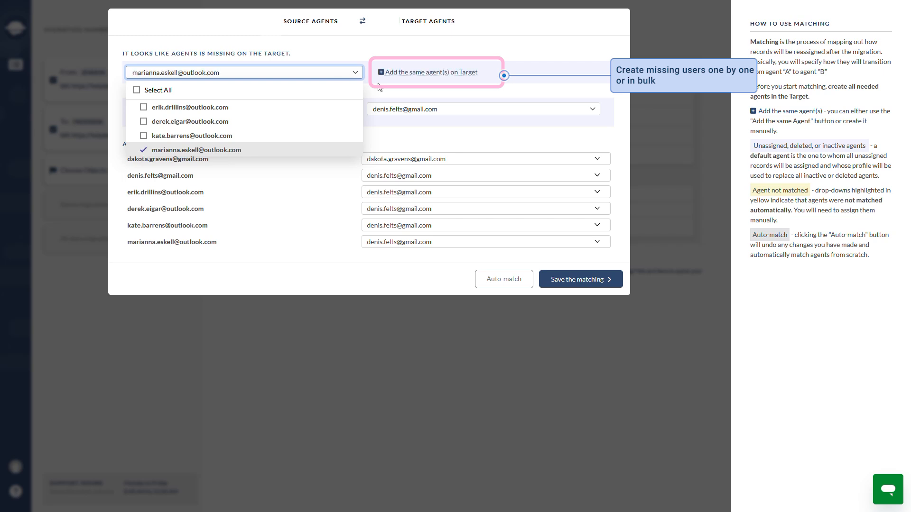
{"action": "left_click", "coordinate": [378, 87]}
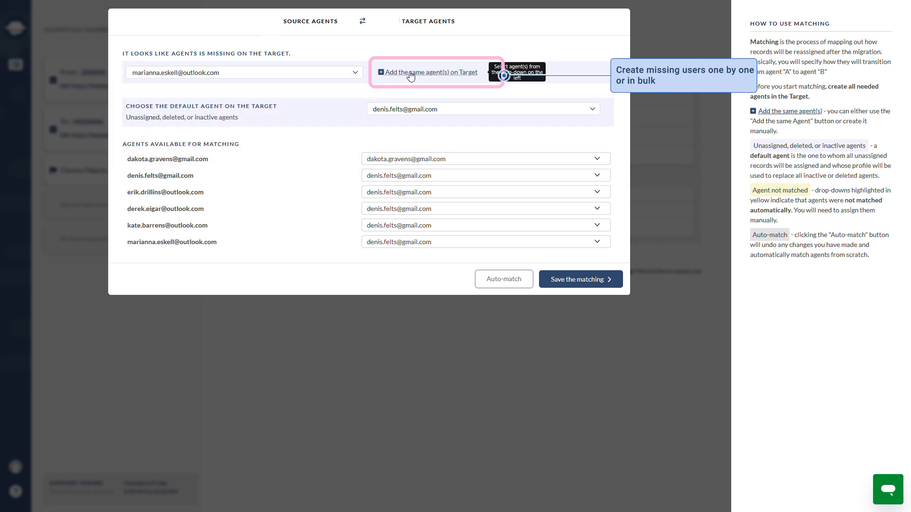
{"action": "left_click", "coordinate": [411, 74]}
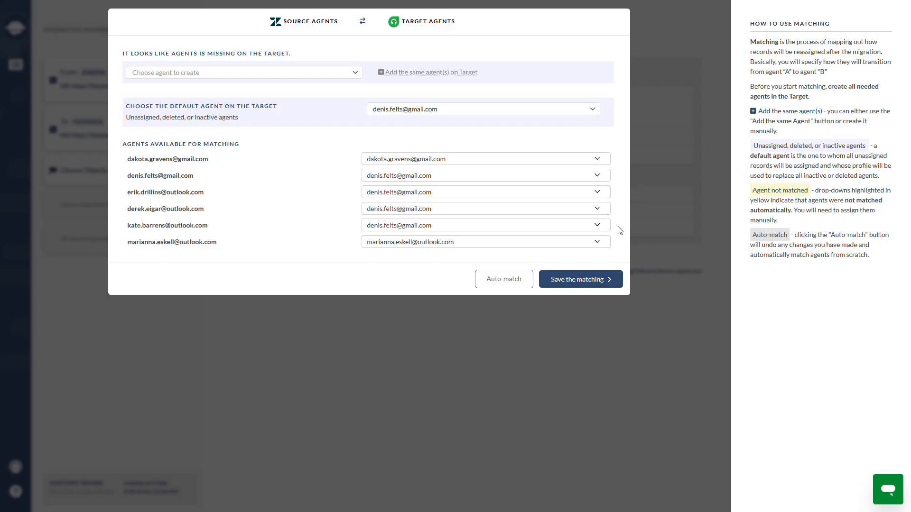
{"action": "left_click", "coordinate": [566, 285]}
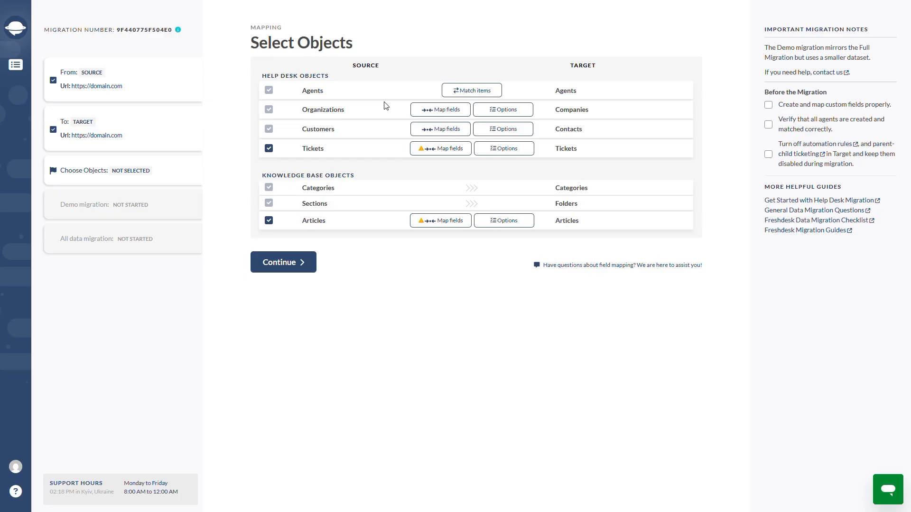
{"action": "left_click", "coordinate": [768, 125]}
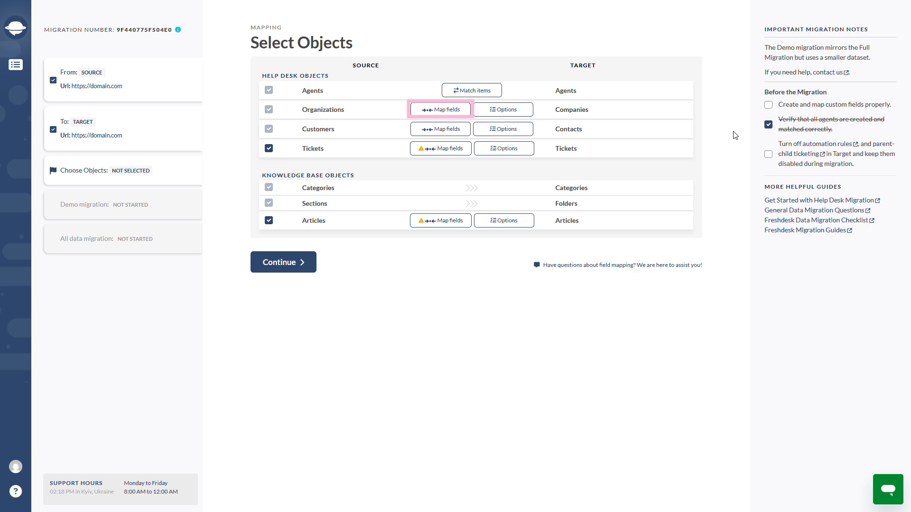
In the organizations field mapping, mark NDA signed, Code, Email, Phone, Website and legacy ID as mapped
{"action": "left_click", "coordinate": [440, 109]}
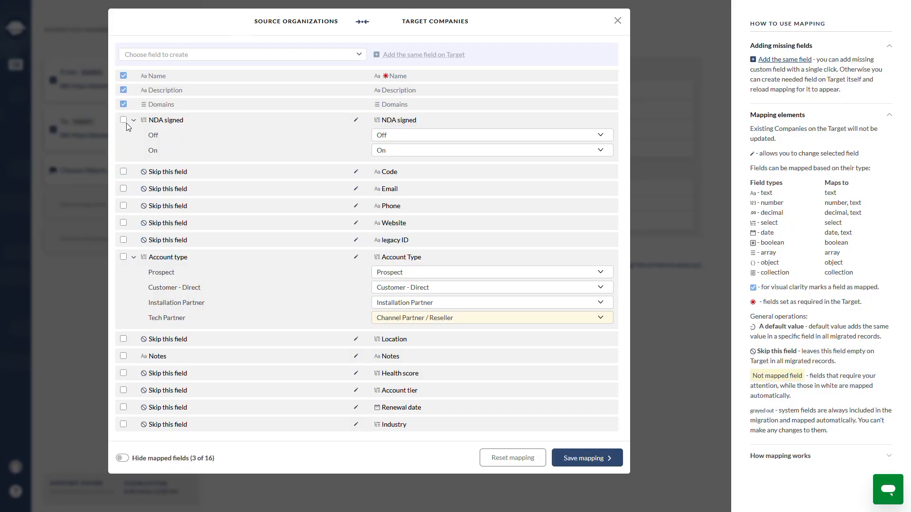
{"action": "left_click", "coordinate": [124, 120]}
{"action": "left_click", "coordinate": [124, 172]}
{"action": "left_click", "coordinate": [123, 189]}
{"action": "left_click", "coordinate": [123, 205]}
{"action": "left_click", "coordinate": [124, 223]}
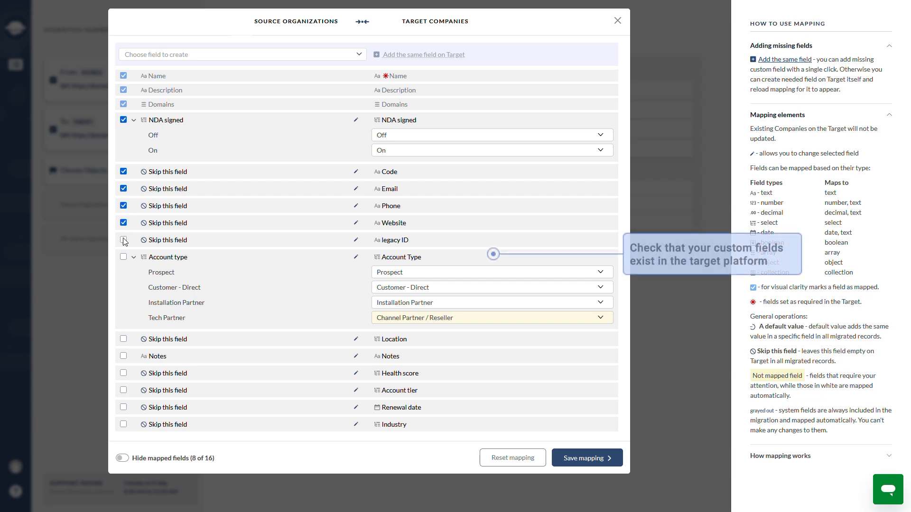
{"action": "left_click", "coordinate": [123, 240]}
Map the Tech Partner account type to Technology Partner and mark the Account Type field as mapped
{"action": "left_click", "coordinate": [555, 320]}
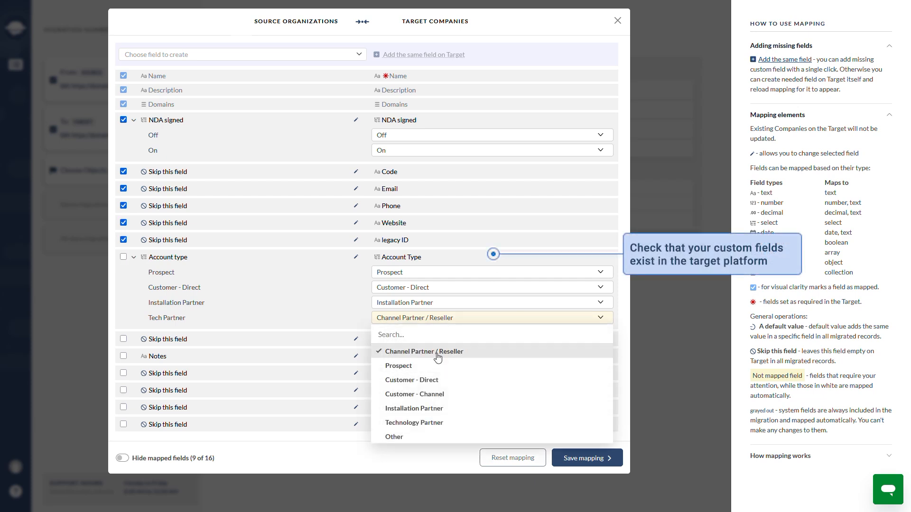
{"action": "left_click", "coordinate": [415, 422]}
{"action": "left_click", "coordinate": [124, 256]}
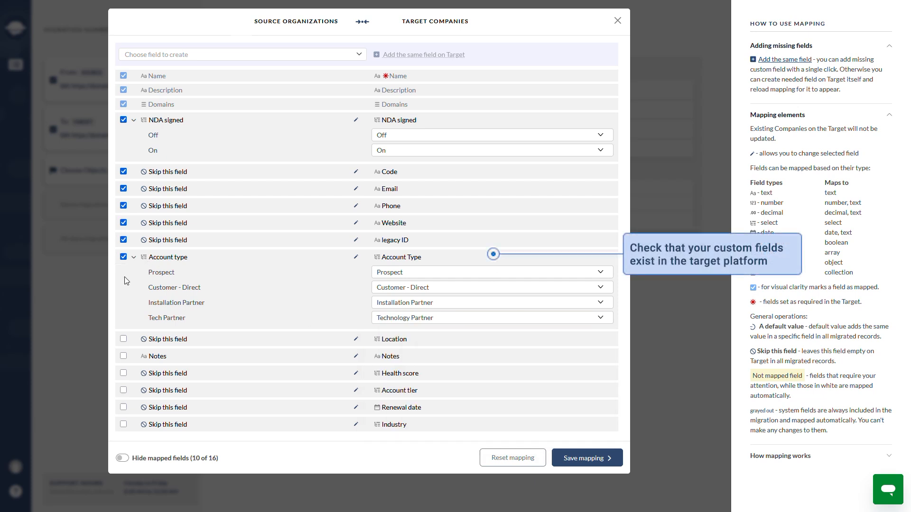
Mark the Location, Notes, Health score, Account tier, Renewal date and Industry fields as mapped for organizations
{"action": "left_click", "coordinate": [123, 339]}
{"action": "left_click", "coordinate": [123, 356]}
{"action": "left_click", "coordinate": [124, 373]}
{"action": "left_click", "coordinate": [124, 390]}
{"action": "left_click", "coordinate": [123, 407]}
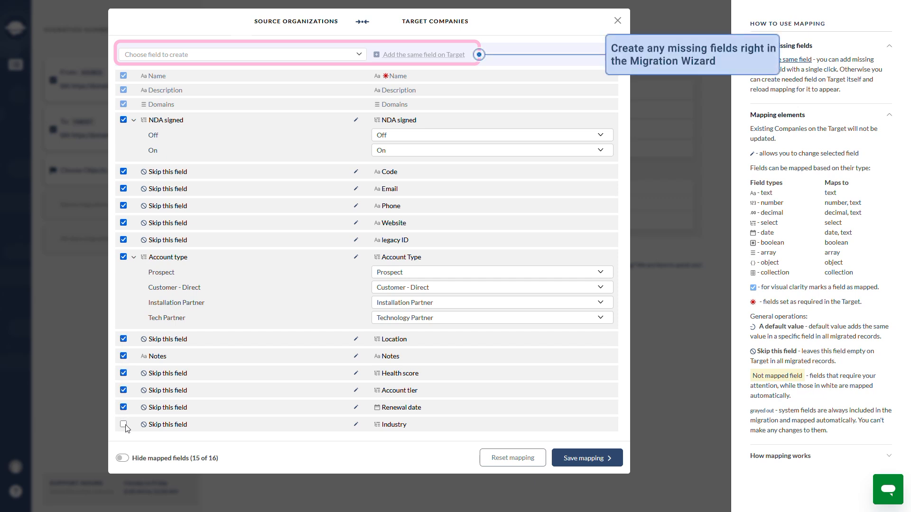
{"action": "left_click", "coordinate": [123, 424]}
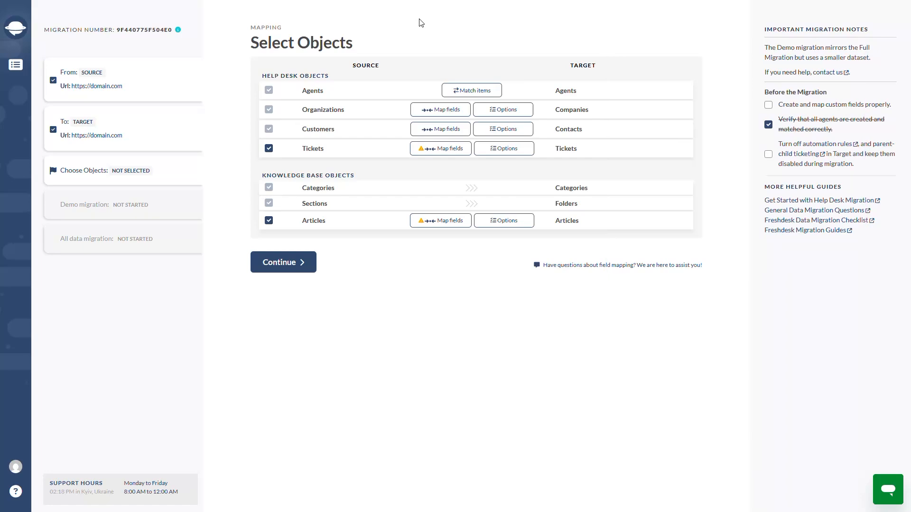
In the customers field mapping, mark Details, Work Cellphone, Personal Cellphone, Private Email, Work Landline and Work Pager as mapped
{"action": "left_click", "coordinate": [441, 129]}
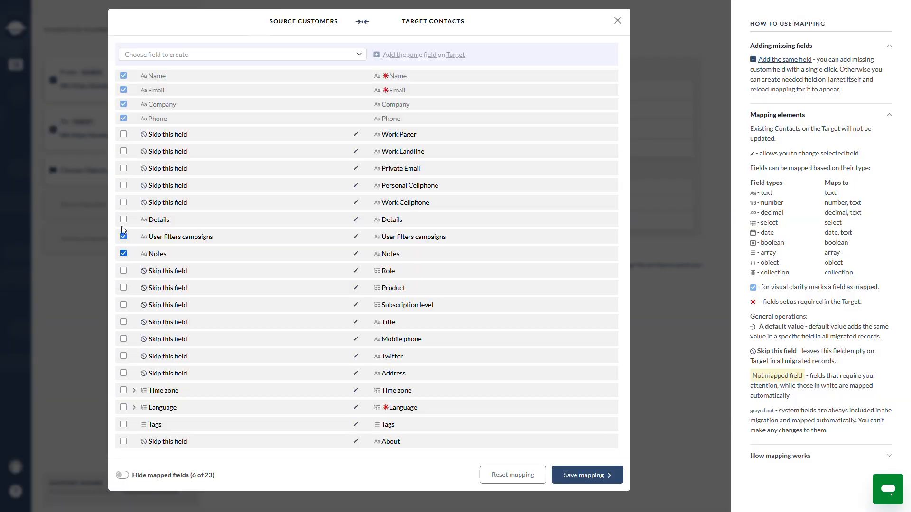
{"action": "left_click", "coordinate": [123, 219]}
{"action": "left_click", "coordinate": [123, 202]}
{"action": "left_click", "coordinate": [123, 185]}
{"action": "left_click", "coordinate": [123, 168]}
{"action": "left_click", "coordinate": [124, 151]}
{"action": "left_click", "coordinate": [123, 134]}
Mark every customer field from Role through About as mapped, including Mobile phone, Time zone, Language and Tags
{"action": "left_click", "coordinate": [123, 271]}
{"action": "left_click", "coordinate": [123, 287]}
{"action": "left_click", "coordinate": [123, 304]}
{"action": "left_click", "coordinate": [123, 321]}
{"action": "left_click", "coordinate": [123, 339]}
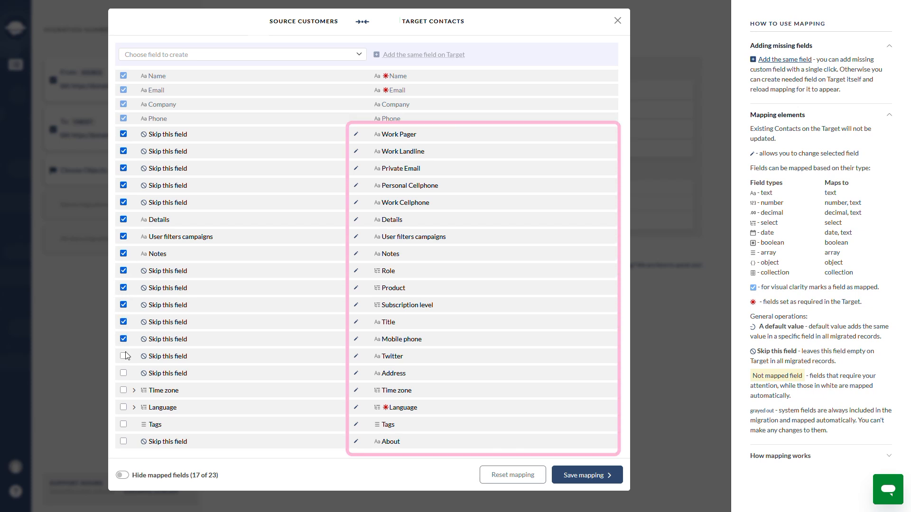
{"action": "left_click", "coordinate": [123, 356]}
{"action": "left_click", "coordinate": [123, 373]}
{"action": "left_click", "coordinate": [123, 390]}
{"action": "left_click", "coordinate": [123, 407]}
{"action": "left_click", "coordinate": [123, 424]}
{"action": "left_click", "coordinate": [123, 441]}
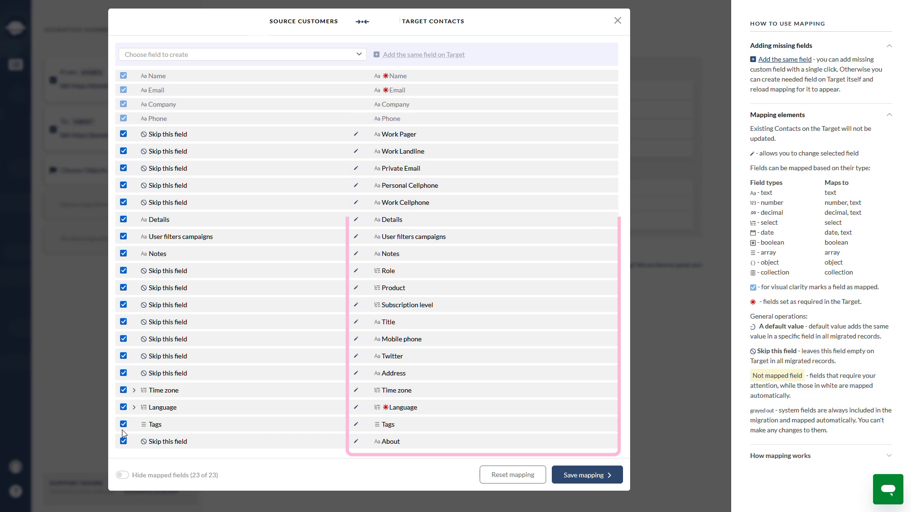
Choose the User filters customer field as the one to create and add the same field on the target
{"action": "left_click", "coordinate": [360, 55]}
{"action": "left_click", "coordinate": [199, 161]}
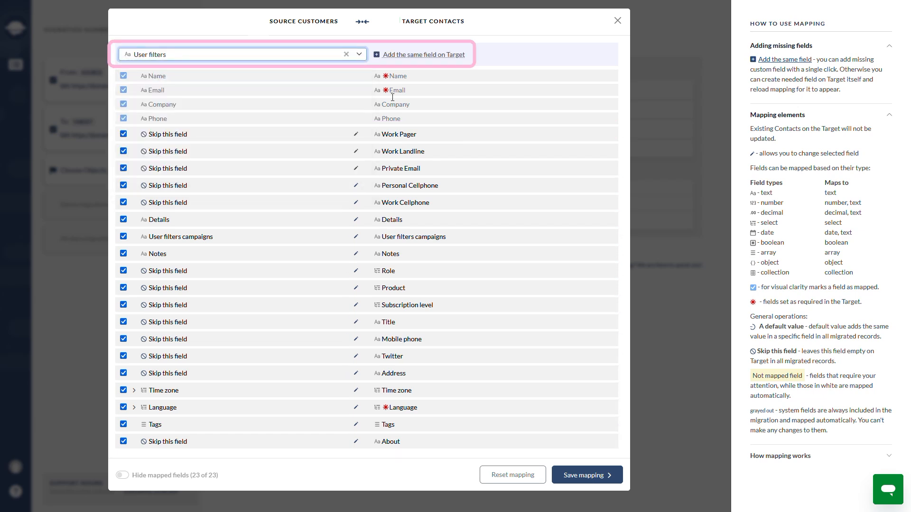
{"action": "left_click", "coordinate": [444, 55]}
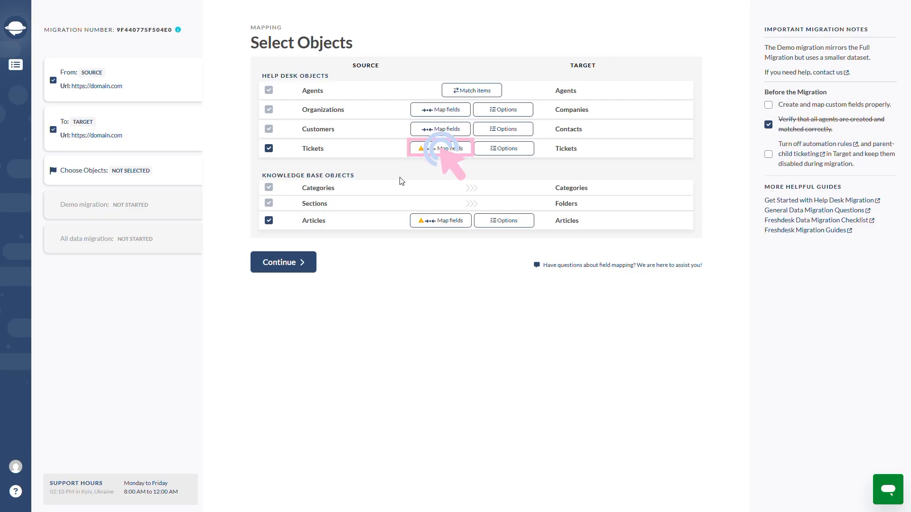
In the tickets field mapping, set the Sales group to Unassigned and Tech to Techs, and mark Group as mapped
{"action": "left_click", "coordinate": [439, 148]}
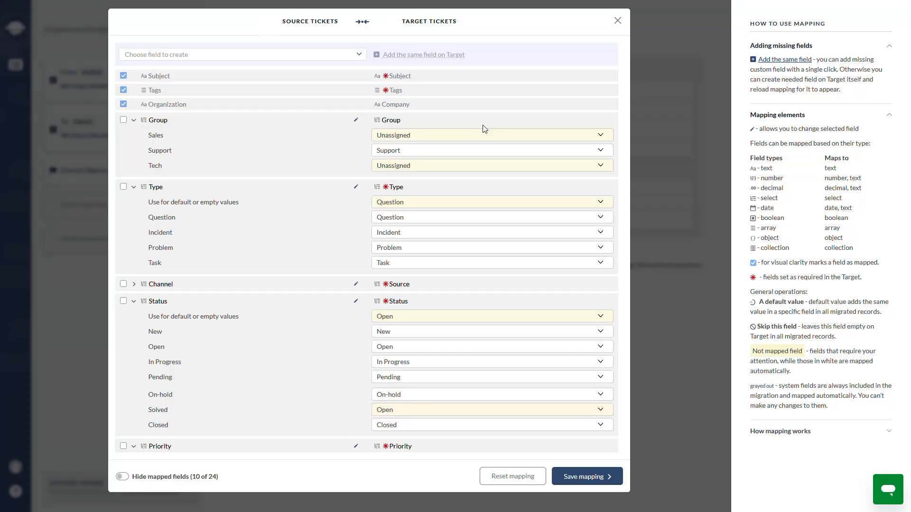
{"action": "left_click", "coordinate": [503, 135]}
{"action": "left_click", "coordinate": [389, 150]}
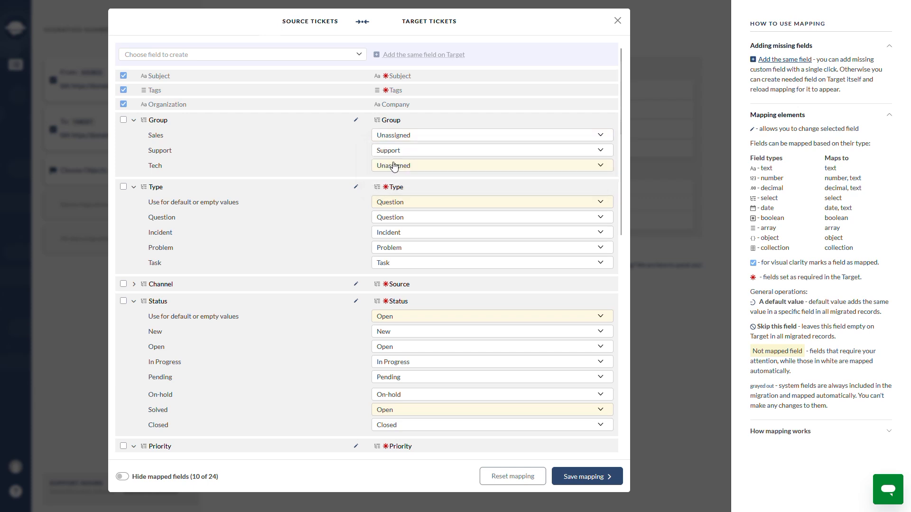
{"action": "left_click", "coordinate": [392, 208]}
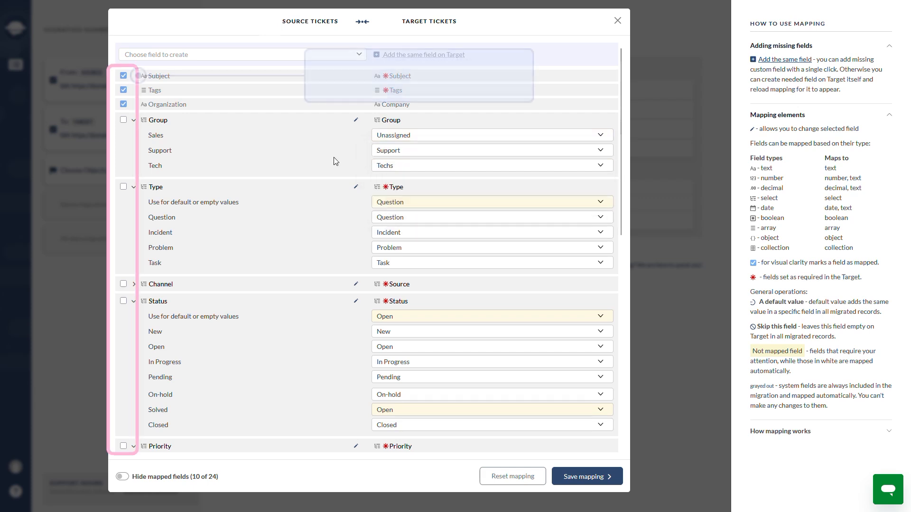
{"action": "left_click", "coordinate": [124, 120]}
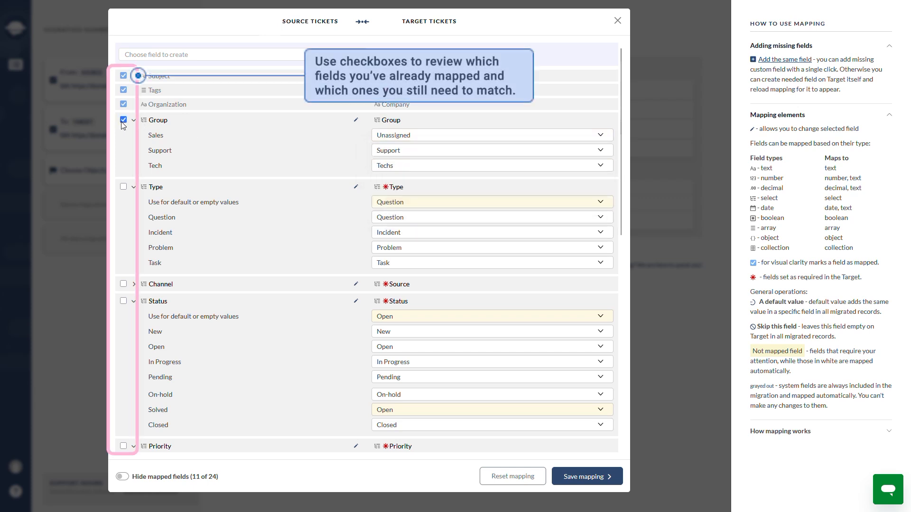
Set the ticket Type for default or empty values to Question and mark Type and Channel as mapped
{"action": "left_click", "coordinate": [416, 208]}
{"action": "left_click", "coordinate": [399, 218]}
{"action": "left_click", "coordinate": [123, 186]}
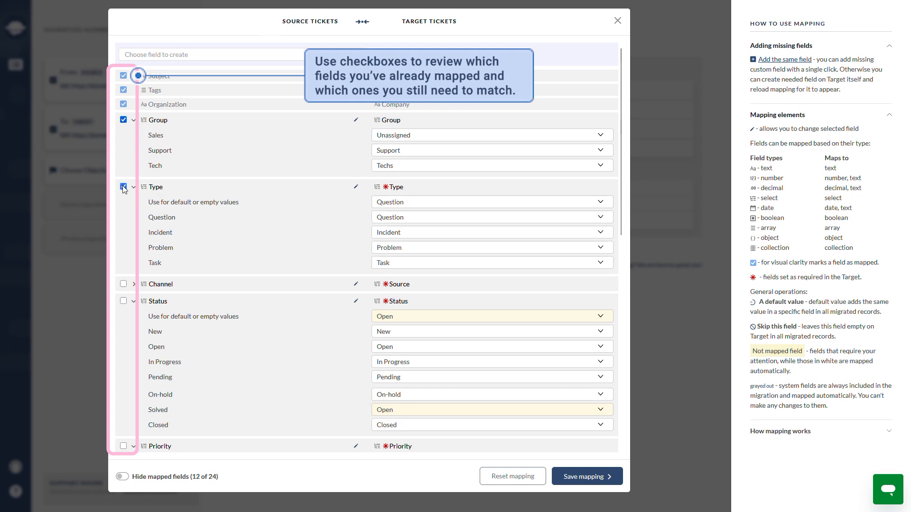
{"action": "left_click", "coordinate": [123, 284]}
Set the ticket Status for default or empty values to Open, map Solved to Resolved, and mark Status as mapped
{"action": "scroll", "coordinate": [361, 280], "scroll_direction": "down", "scroll_amount": 1}
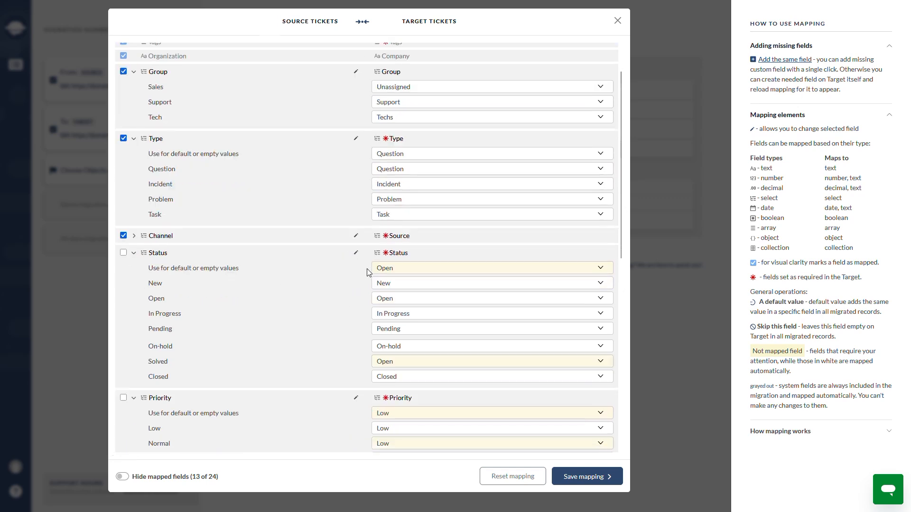
{"action": "left_click", "coordinate": [386, 268]}
{"action": "left_click", "coordinate": [392, 299]}
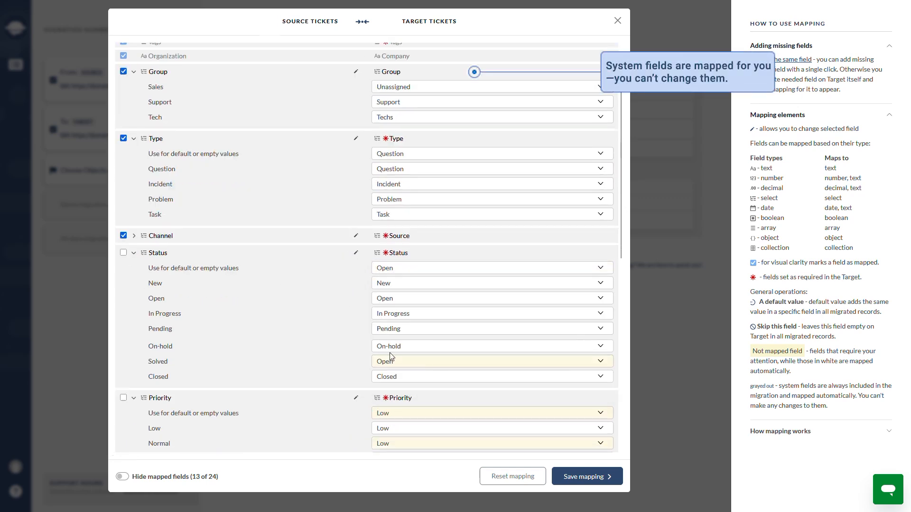
{"action": "left_click", "coordinate": [392, 363]}
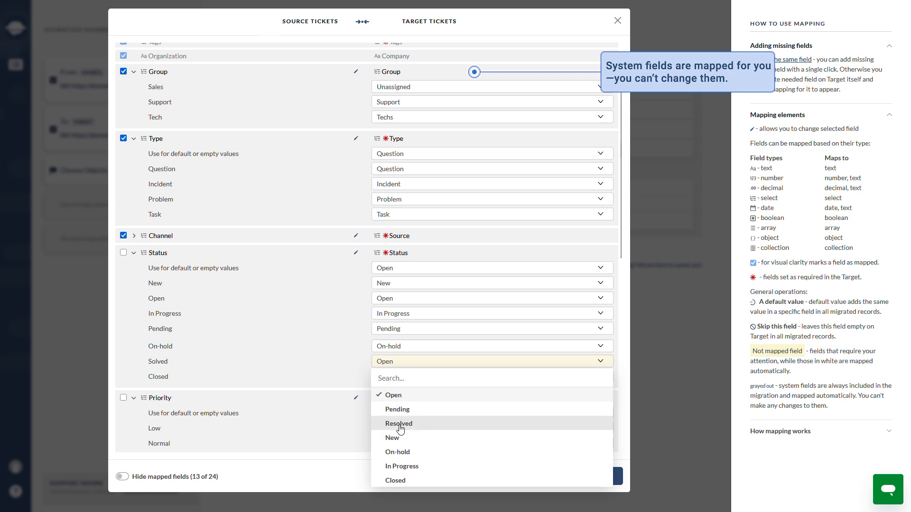
{"action": "left_click", "coordinate": [399, 421]}
{"action": "left_click", "coordinate": [123, 252]}
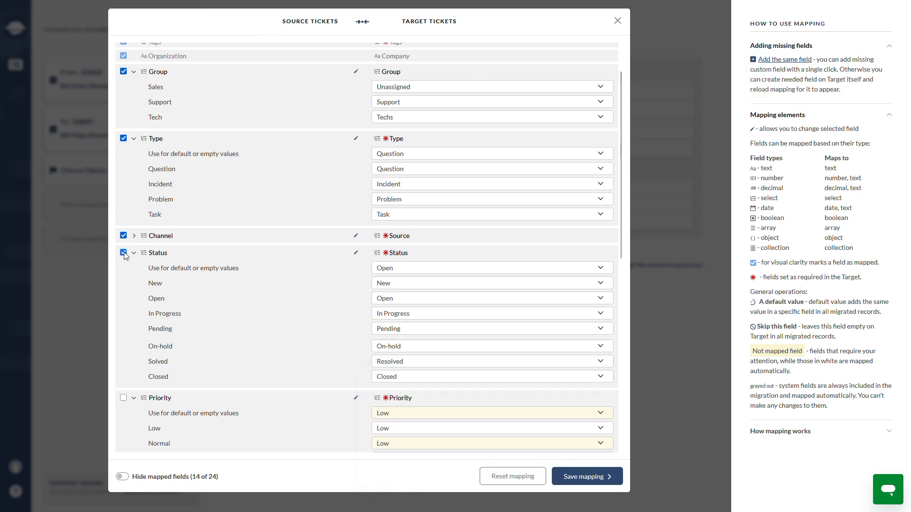
Set the ticket Priority for default or empty values to Low, map Normal to Medium, and mark Priority as mapped
{"action": "scroll", "coordinate": [340, 323], "scroll_direction": "down", "scroll_amount": 5}
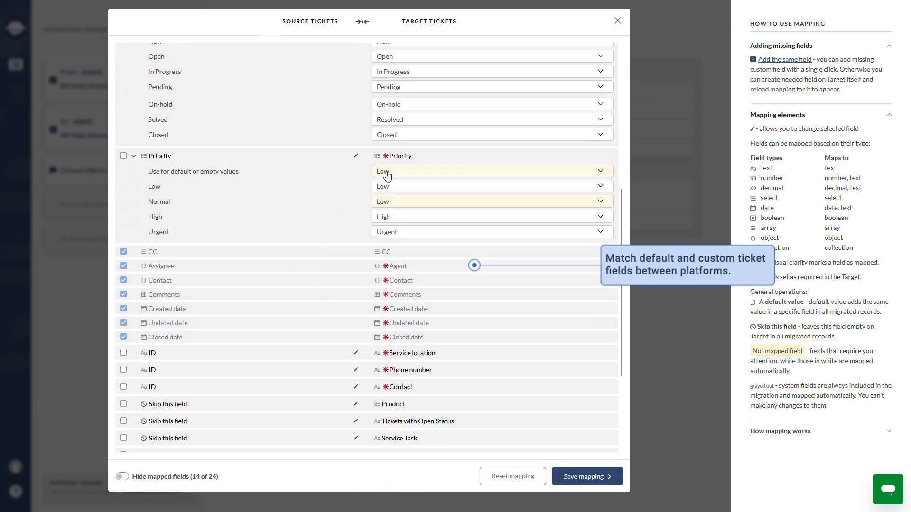
{"action": "left_click", "coordinate": [384, 172]}
{"action": "left_click", "coordinate": [398, 187]}
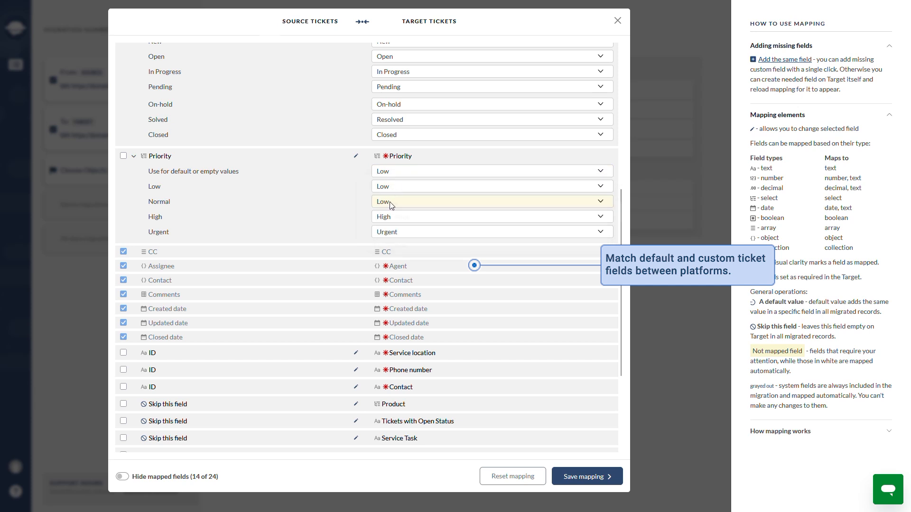
{"action": "left_click", "coordinate": [392, 203]}
{"action": "left_click", "coordinate": [396, 231]}
{"action": "left_click", "coordinate": [123, 156]}
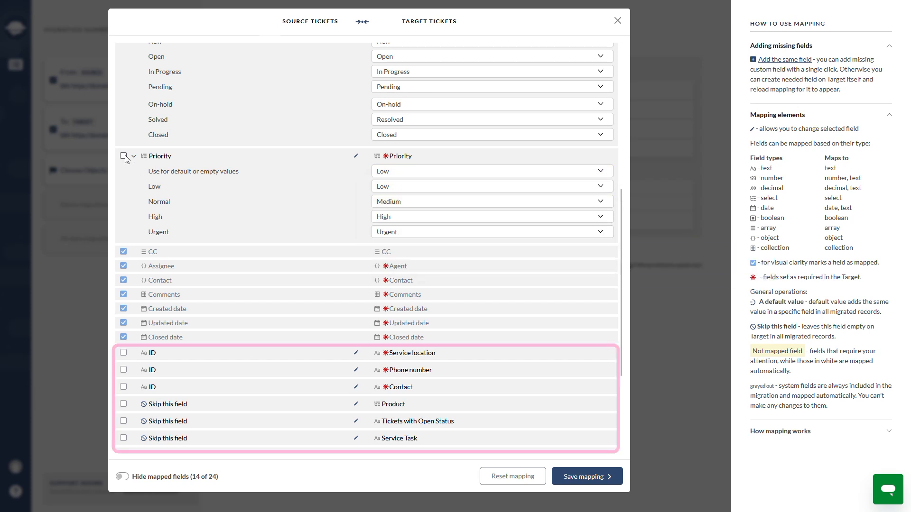
Choose the Seen Count custom ticket field as the one to create and add the same field on the target
{"action": "scroll", "coordinate": [270, 213], "scroll_direction": "up", "scroll_amount": 6}
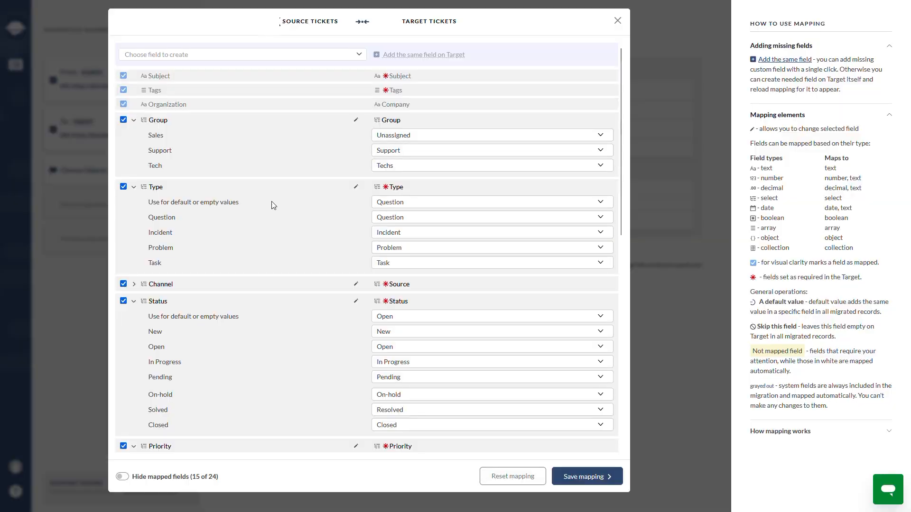
{"action": "left_click", "coordinate": [358, 58]}
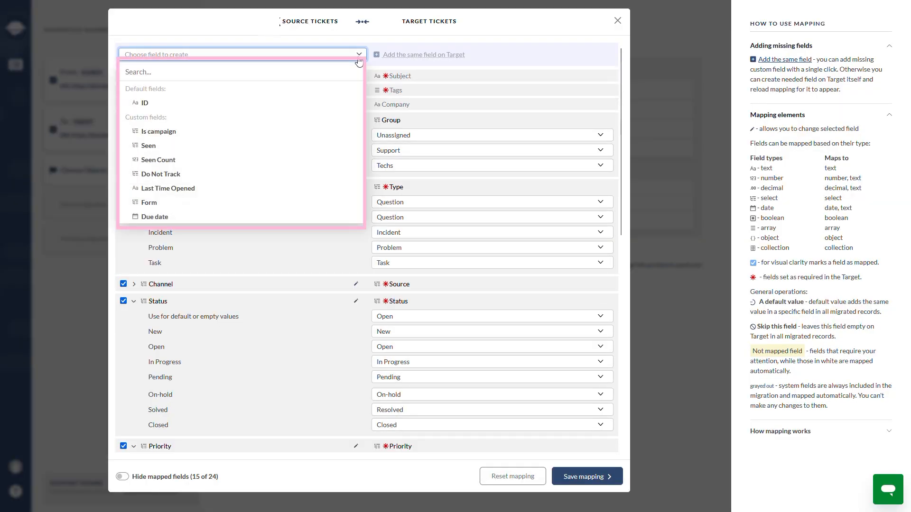
{"action": "left_click", "coordinate": [256, 159]}
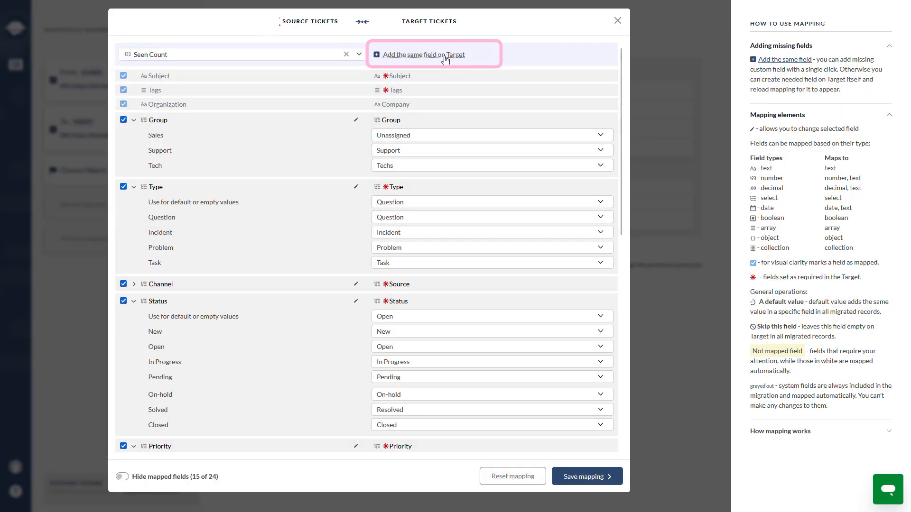
{"action": "left_click", "coordinate": [445, 58]}
Mark the ticket fields Service location, Phone number, Contact, Product, Tickets with Open status and Service Task as mapped
{"action": "scroll", "coordinate": [328, 214], "scroll_direction": "down", "scroll_amount": 4}
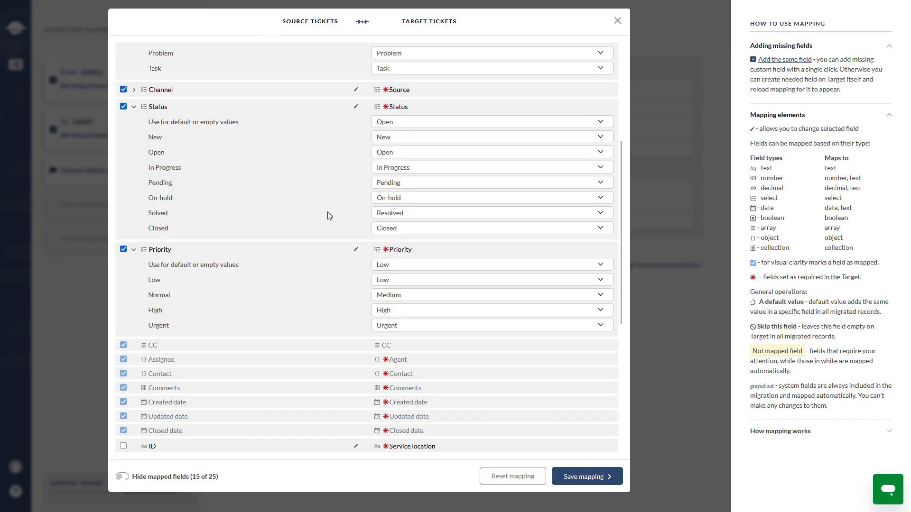
{"action": "scroll", "coordinate": [327, 212], "scroll_direction": "down", "scroll_amount": 7}
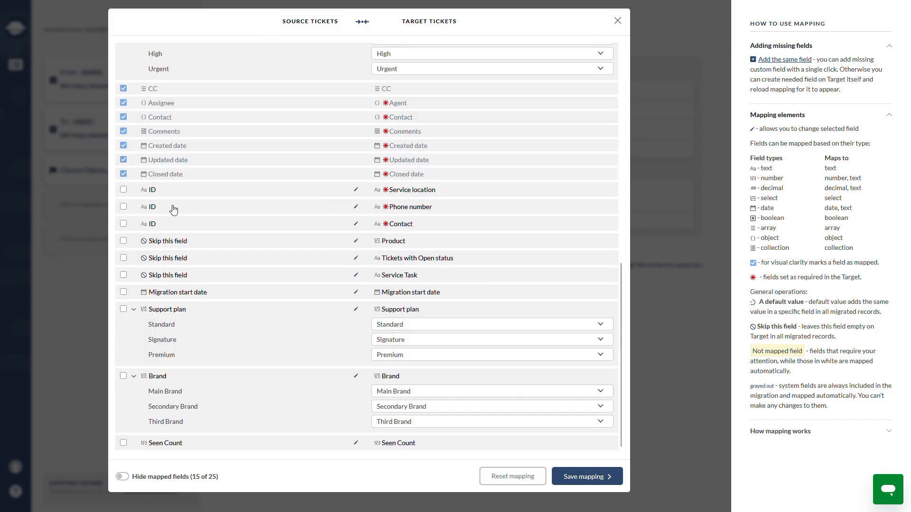
{"action": "left_click", "coordinate": [123, 189]}
{"action": "left_click", "coordinate": [123, 206]}
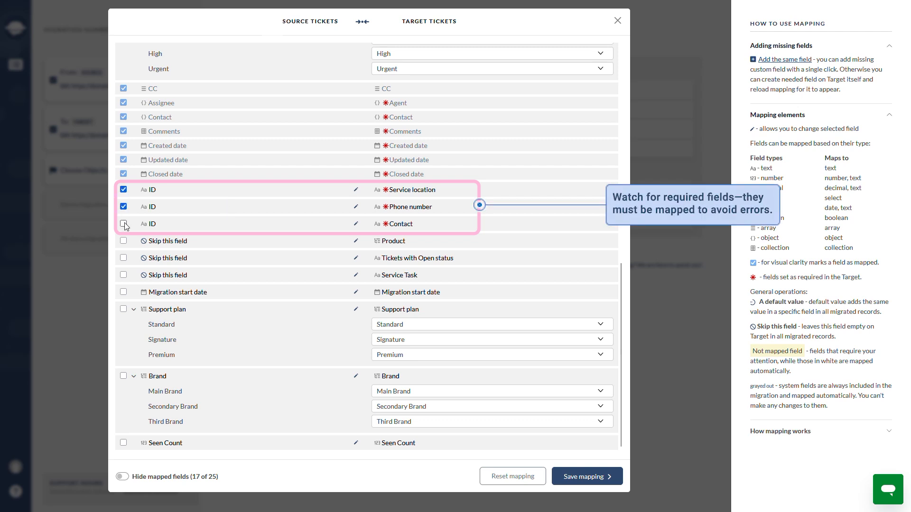
{"action": "left_click", "coordinate": [123, 224]}
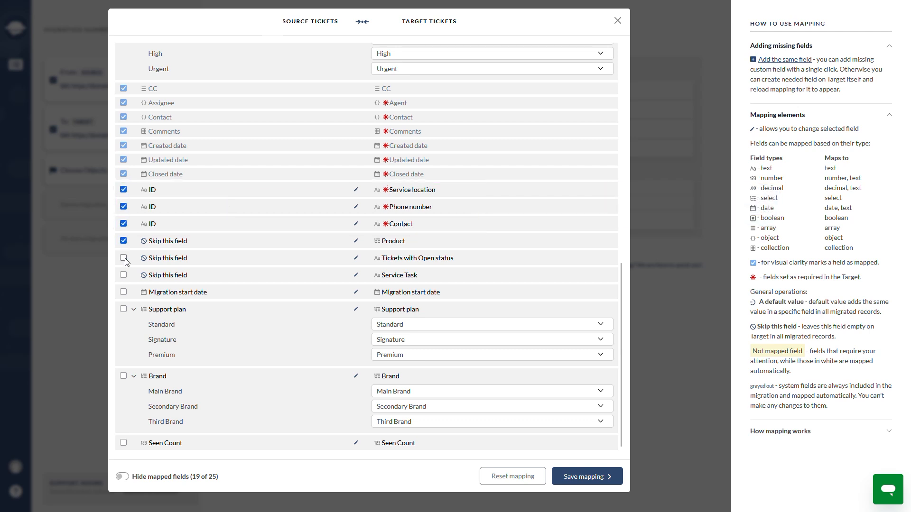
{"action": "left_click", "coordinate": [123, 258]}
{"action": "left_click", "coordinate": [123, 275]}
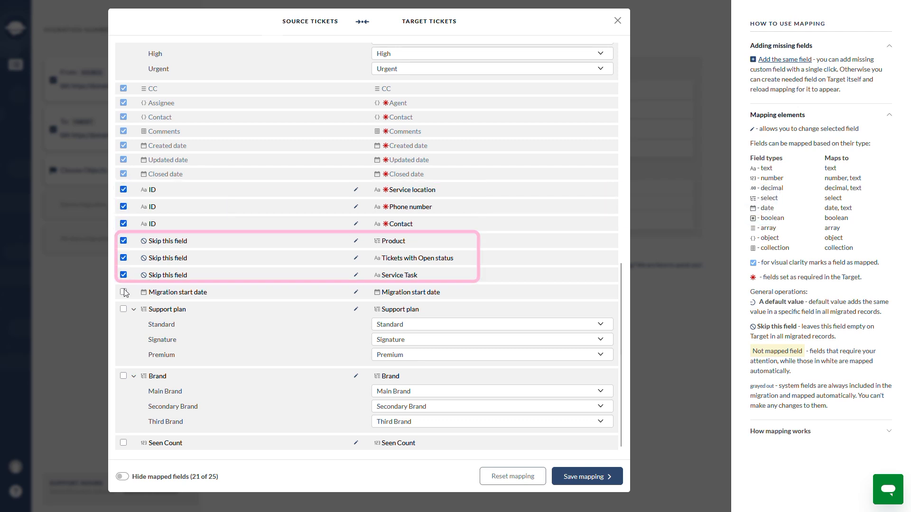
Mark Migration start date, Support plan, Brand and Seen Count as mapped and save the ticket mapping
{"action": "left_click", "coordinate": [123, 292]}
{"action": "left_click", "coordinate": [123, 310]}
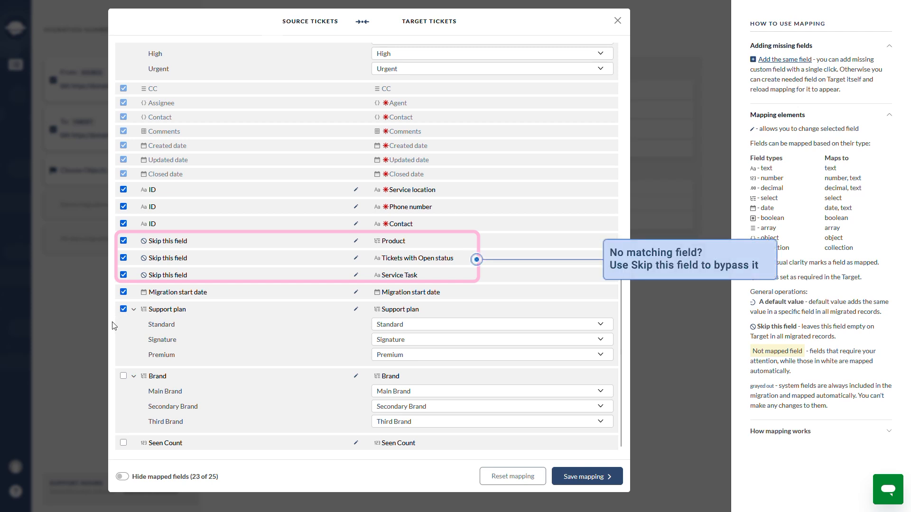
{"action": "left_click", "coordinate": [123, 377]}
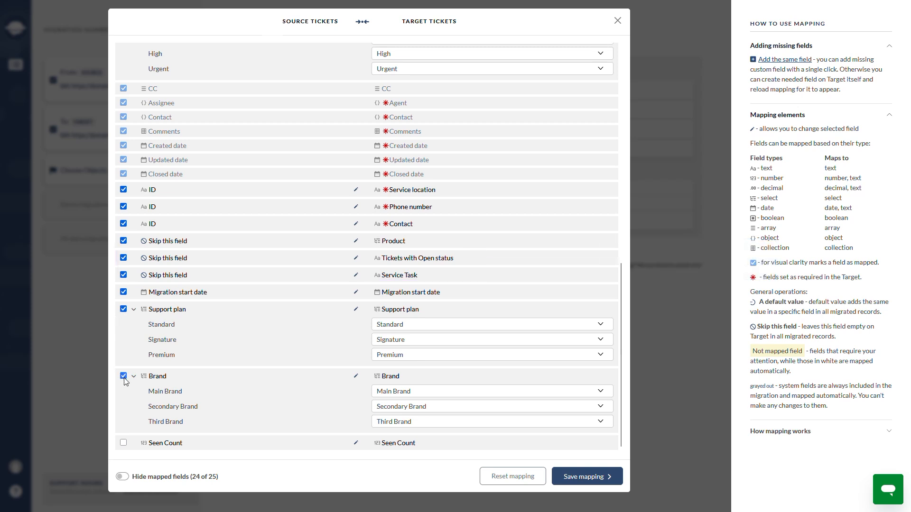
{"action": "left_click", "coordinate": [124, 443]}
{"action": "left_click", "coordinate": [585, 479]}
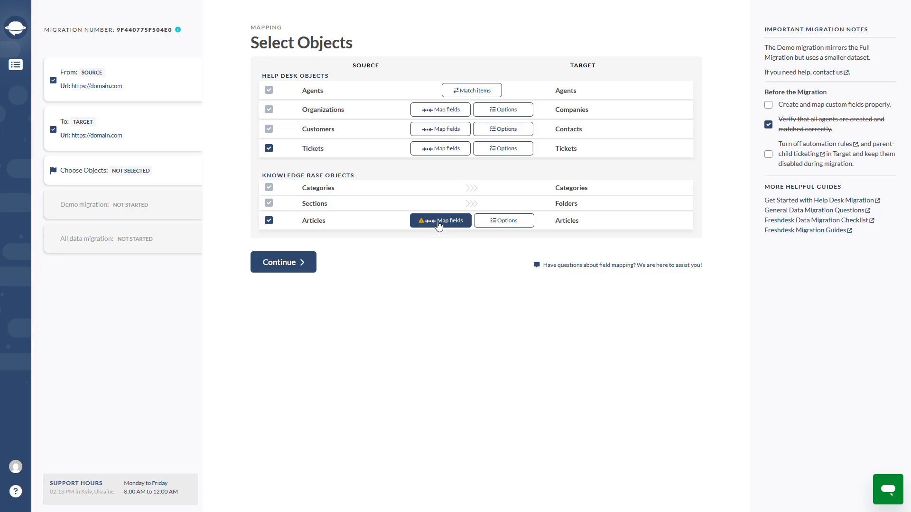
In the articles field mapping, set the Status for default or empty values to Draft
{"action": "left_click", "coordinate": [437, 223]}
{"action": "left_click", "coordinate": [400, 108]}
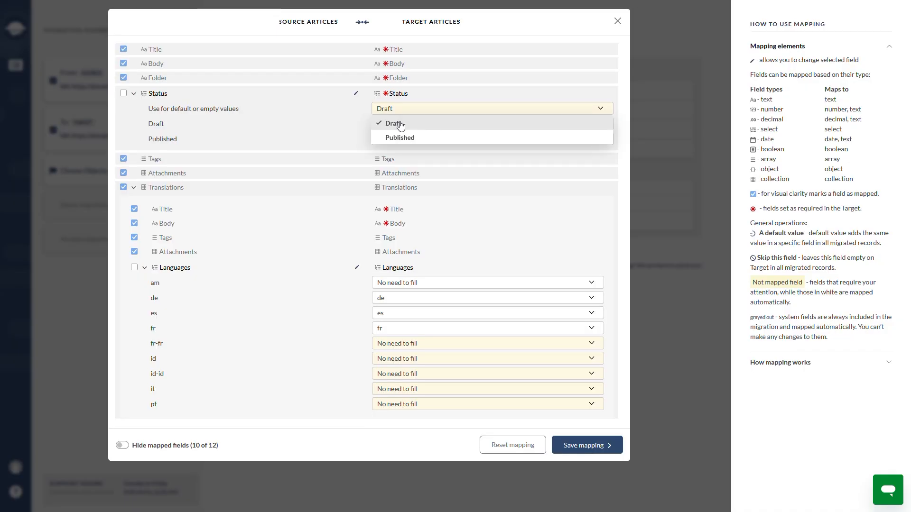
{"action": "left_click", "coordinate": [400, 124]}
Map the article translation language fr-fr to fr and set id and id-id to No need to fill
{"action": "left_click", "coordinate": [408, 343]}
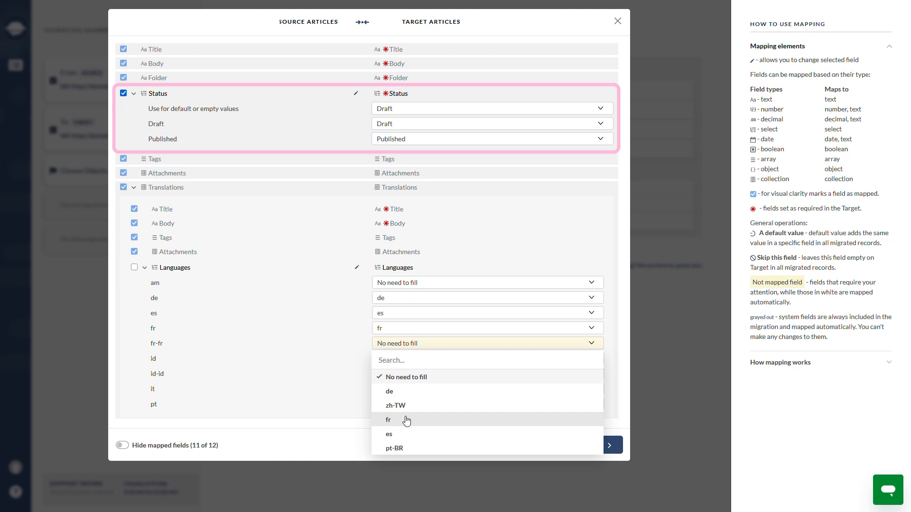
{"action": "left_click", "coordinate": [406, 420]}
{"action": "left_click", "coordinate": [392, 361]}
{"action": "left_click", "coordinate": [396, 392]}
{"action": "left_click", "coordinate": [397, 376]}
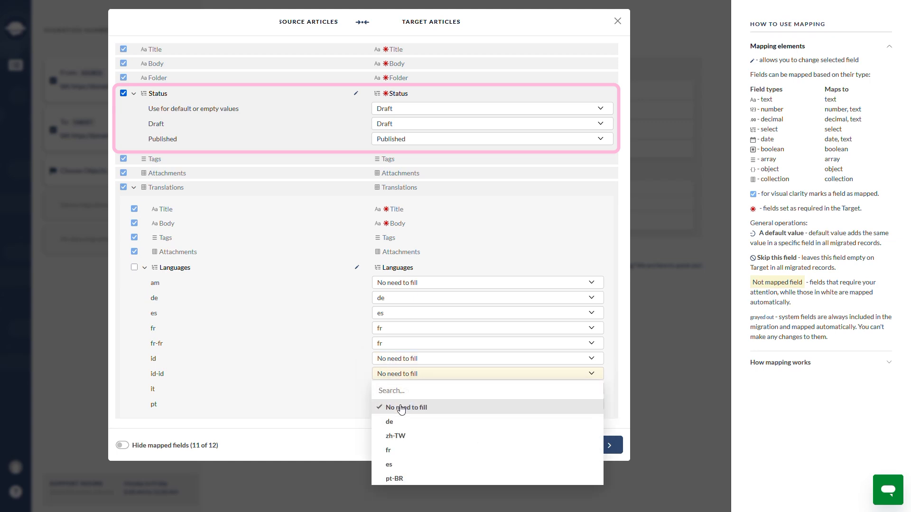
{"action": "left_click", "coordinate": [402, 409]}
Set the translation language it to No need to fill, map pt to pt-BR, and mark Languages as mapped
{"action": "left_click", "coordinate": [398, 389]}
{"action": "left_click", "coordinate": [396, 423]}
{"action": "left_click", "coordinate": [393, 404]}
{"action": "left_click", "coordinate": [387, 389]}
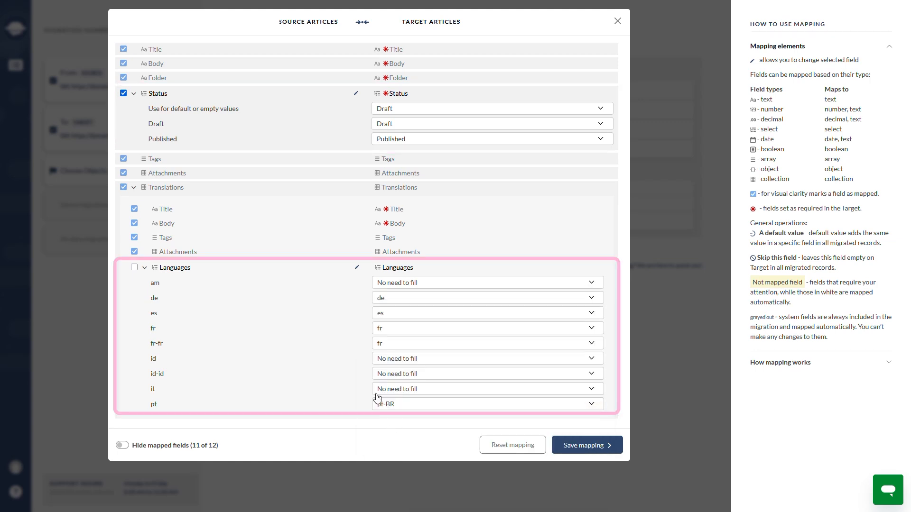
{"action": "left_click", "coordinate": [135, 267]}
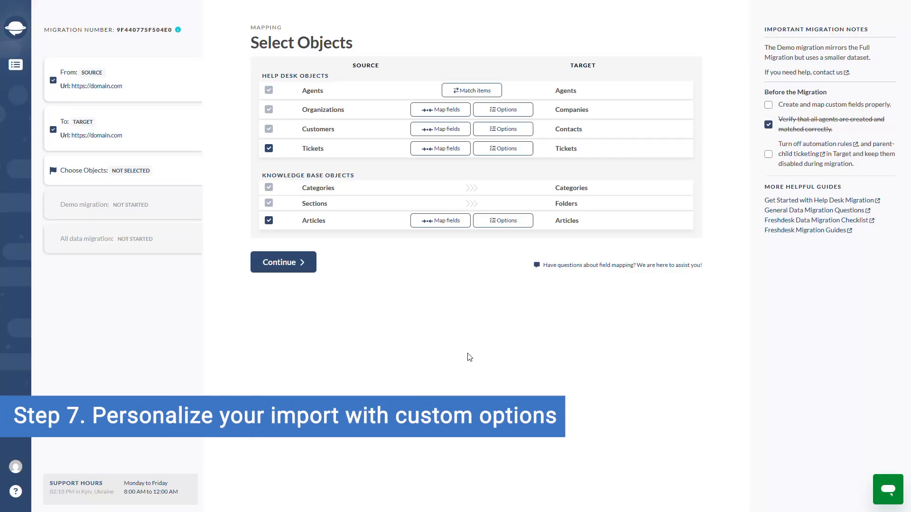
Check off creating and mapping custom fields and turning off automation rules and parent-child ticketing in the pre-migration checklist
{"action": "left_click", "coordinate": [769, 105]}
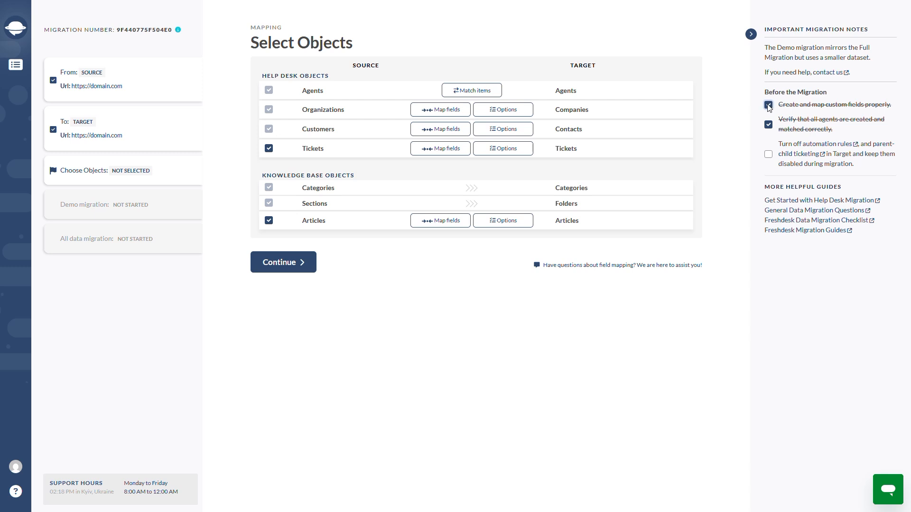
{"action": "left_click", "coordinate": [769, 155]}
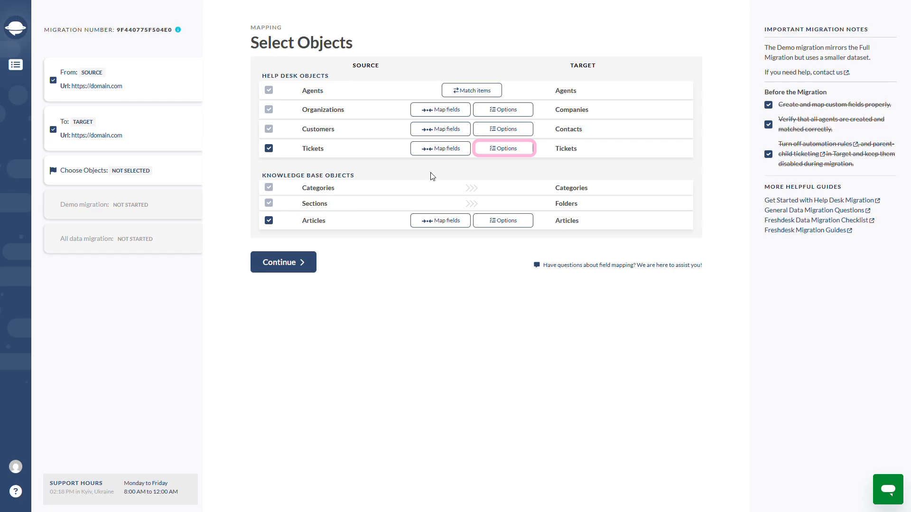
In the ticket options, add the Imported tag, migrate inline images as attachments, and skip attachments for records last updated more than 6 months ago
{"action": "left_click", "coordinate": [501, 150]}
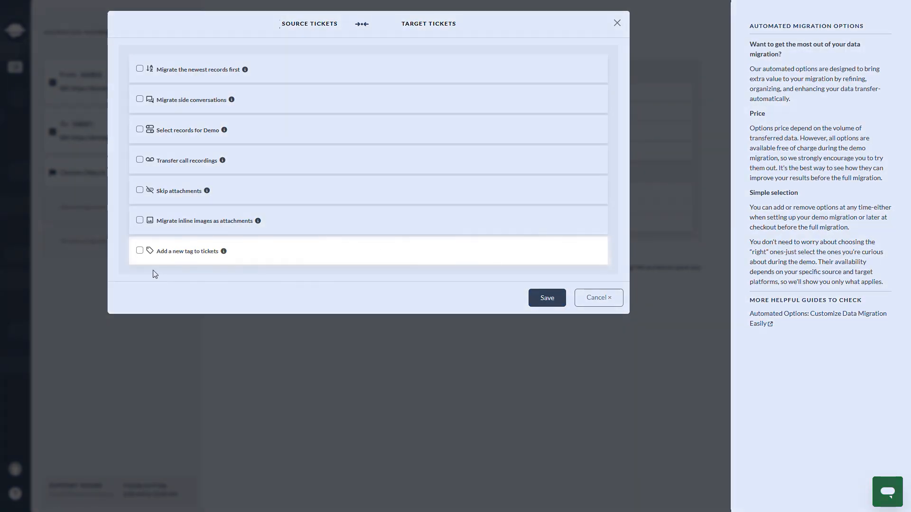
{"action": "left_click", "coordinate": [139, 251]}
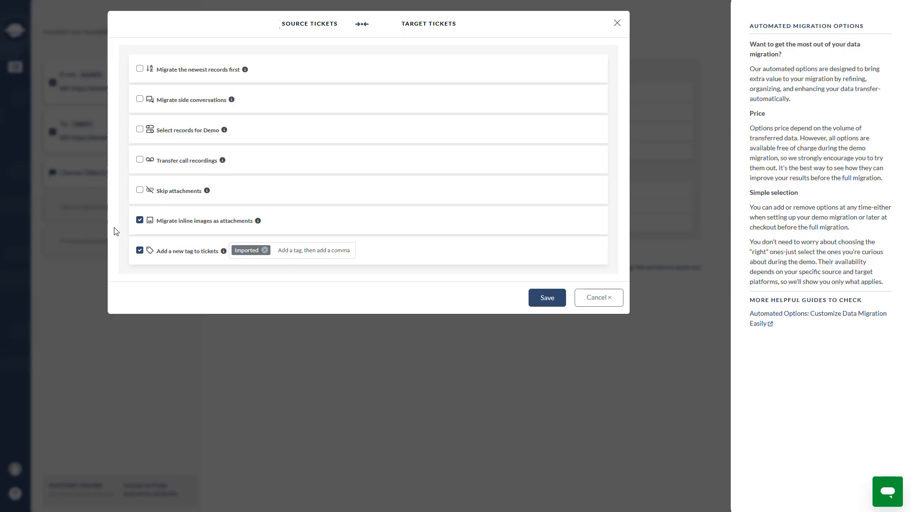
{"action": "left_click", "coordinate": [140, 190]}
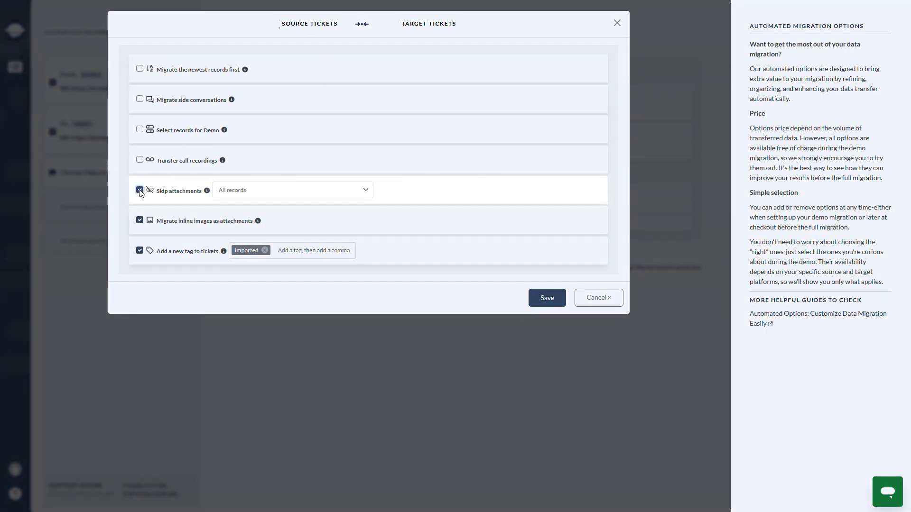
{"action": "left_click", "coordinate": [335, 191]}
{"action": "left_click", "coordinate": [258, 230]}
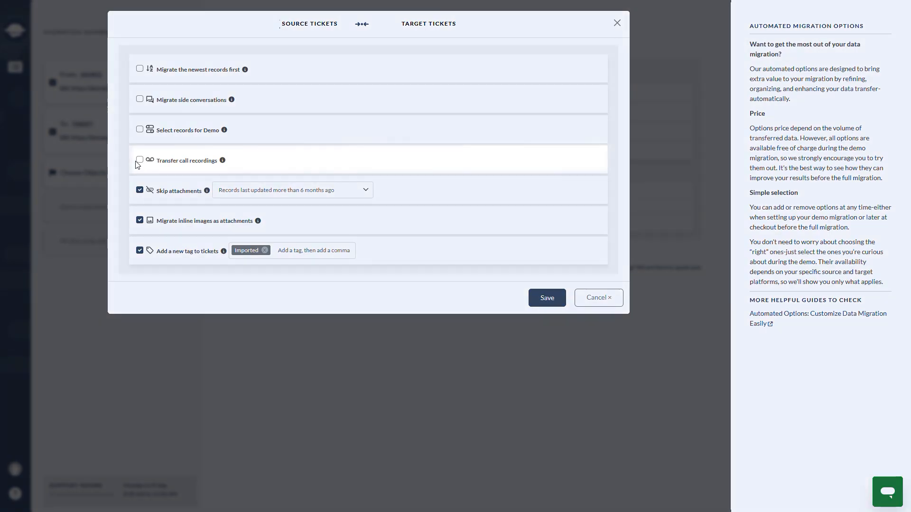
Enable transferring call recordings, migrating side conversations and migrating the newest records first for tickets
{"action": "left_click", "coordinate": [140, 161]}
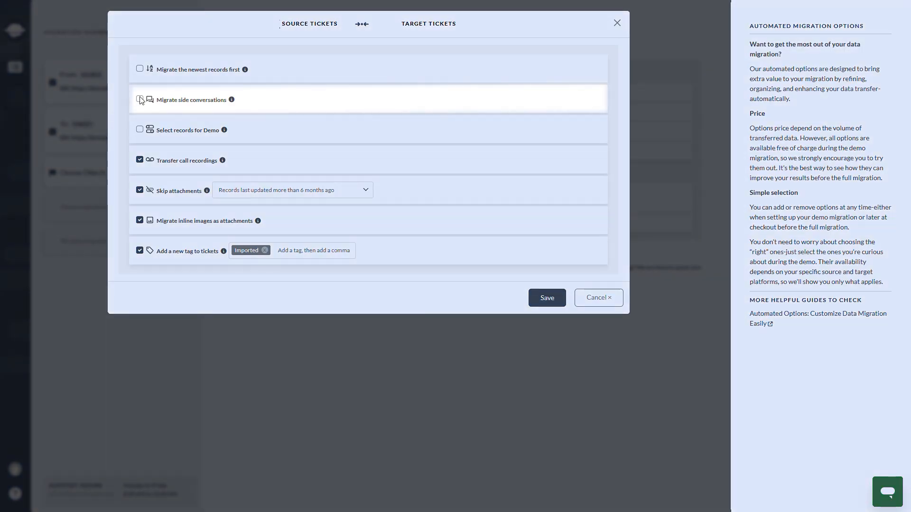
{"action": "left_click", "coordinate": [140, 99]}
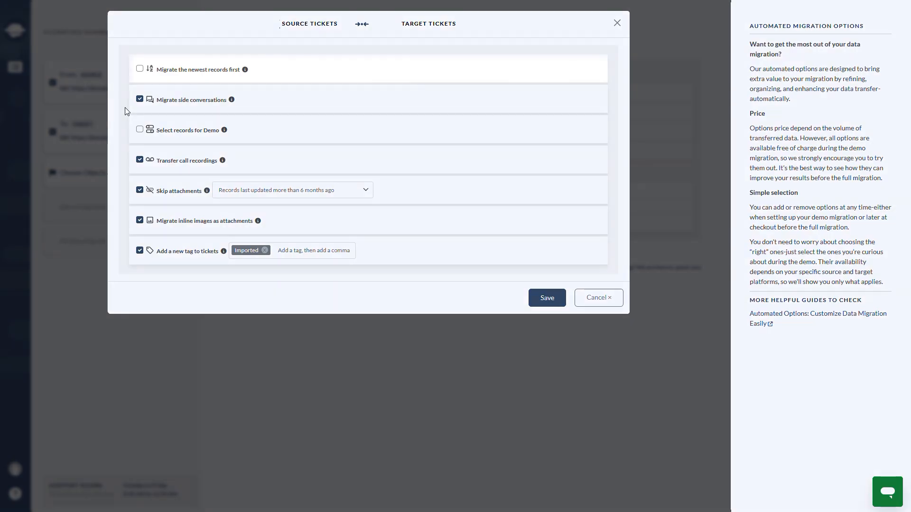
{"action": "left_click", "coordinate": [140, 70]}
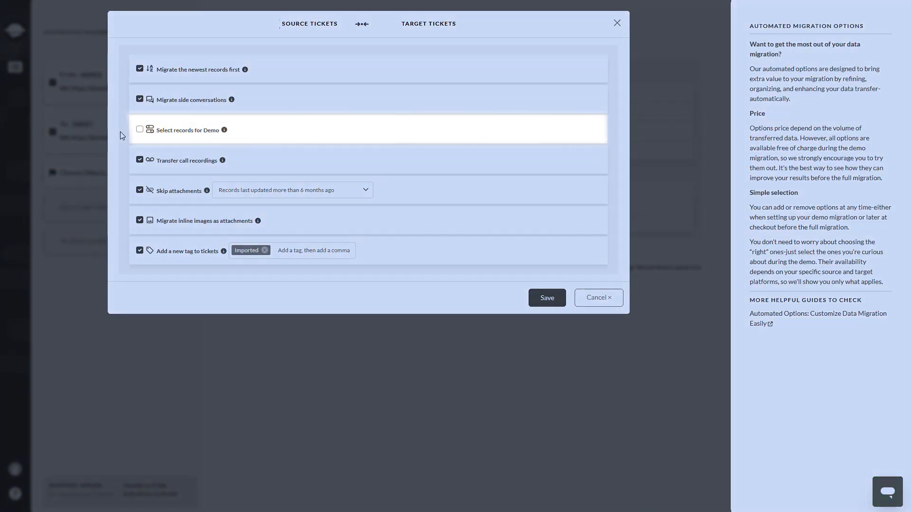
Select ticket records 22129, 22130, 22131, 22132, 22133, 22134 and 22135 for the demo and save the ticket options
{"action": "left_click", "coordinate": [140, 129]}
{"action": "left_click", "coordinate": [244, 129]}
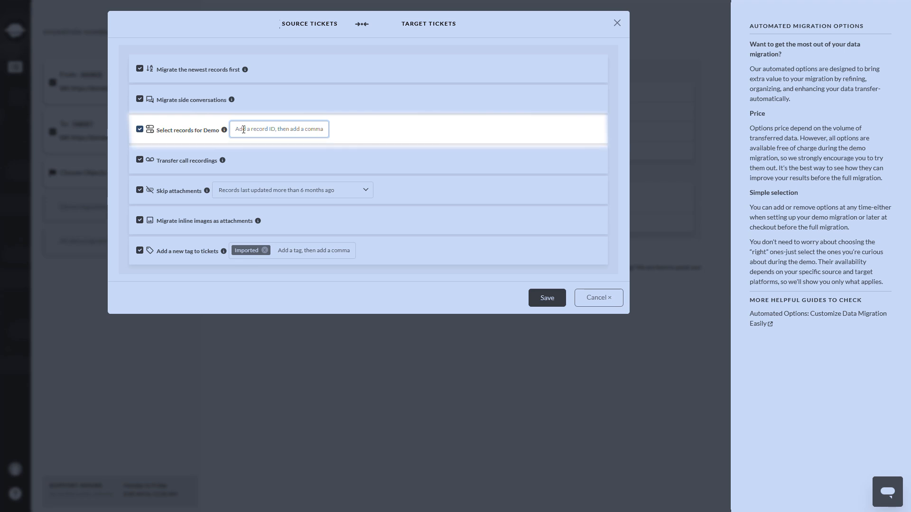
{"action": "type", "text": "22129,22130,22131,22132,22133,22134,22135"}
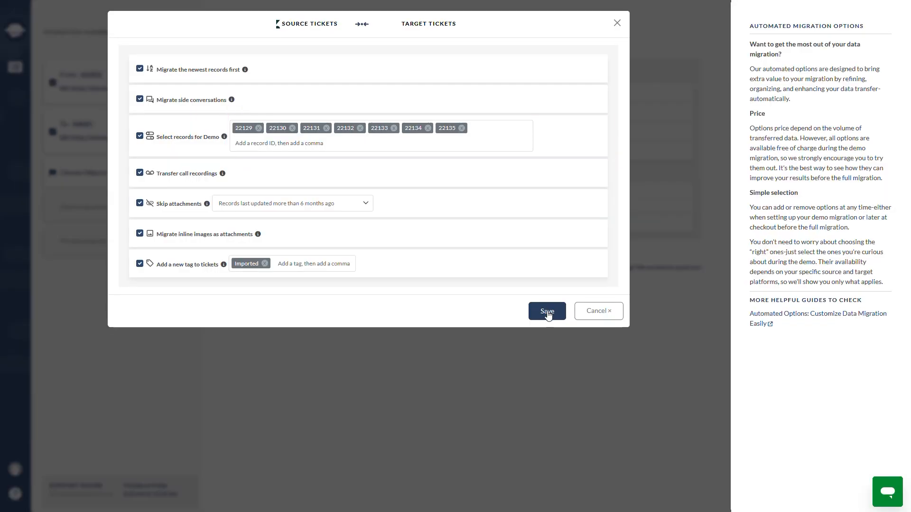
{"action": "left_click", "coordinate": [545, 312]}
{"action": "left_click", "coordinate": [502, 220]}
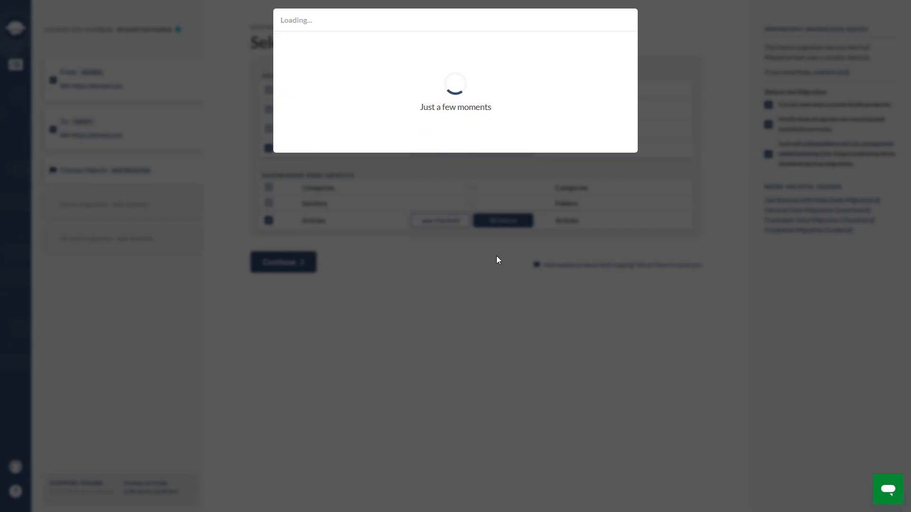
{"action": "left_click", "coordinate": [140, 100]}
{"action": "left_click", "coordinate": [266, 99]}
{"action": "key", "text": "ctrl+v"}
{"action": "left_click", "coordinate": [311, 132]}
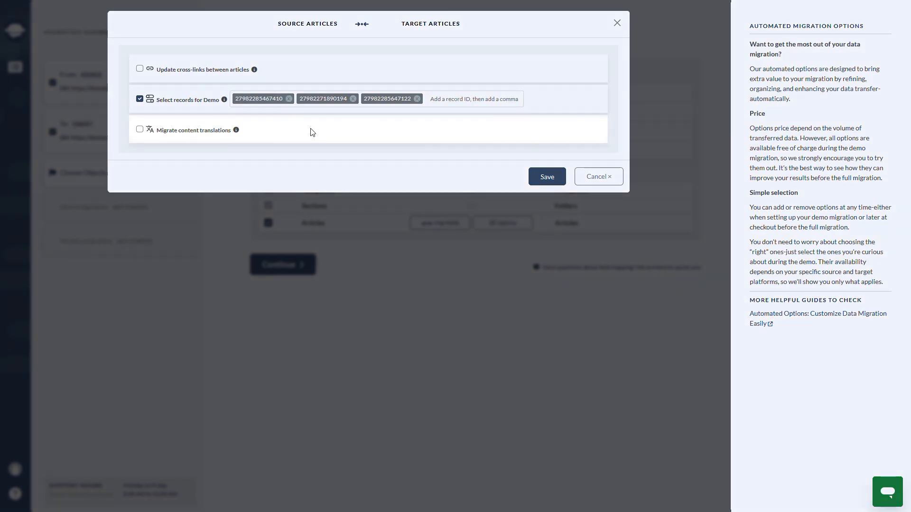
Enable migrating content translations and updating cross-links between articles, and save the article options
{"action": "left_click", "coordinate": [139, 130]}
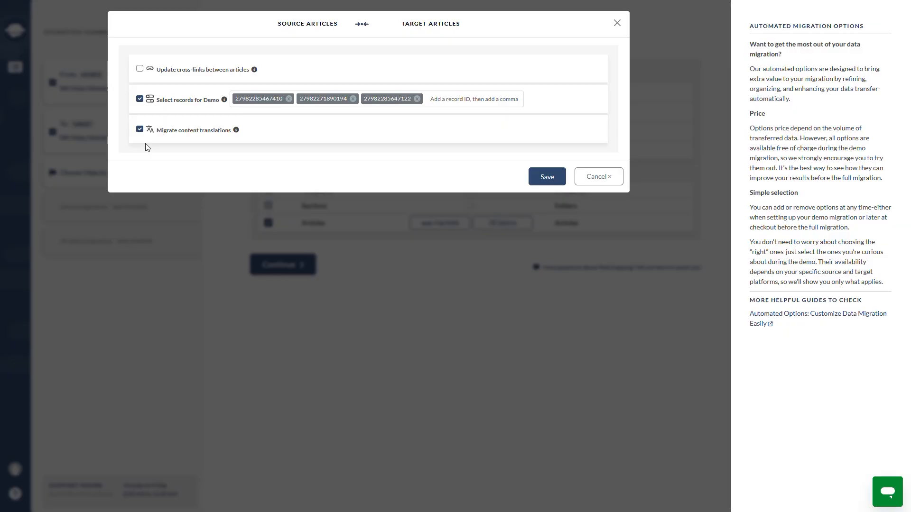
{"action": "left_click", "coordinate": [138, 73]}
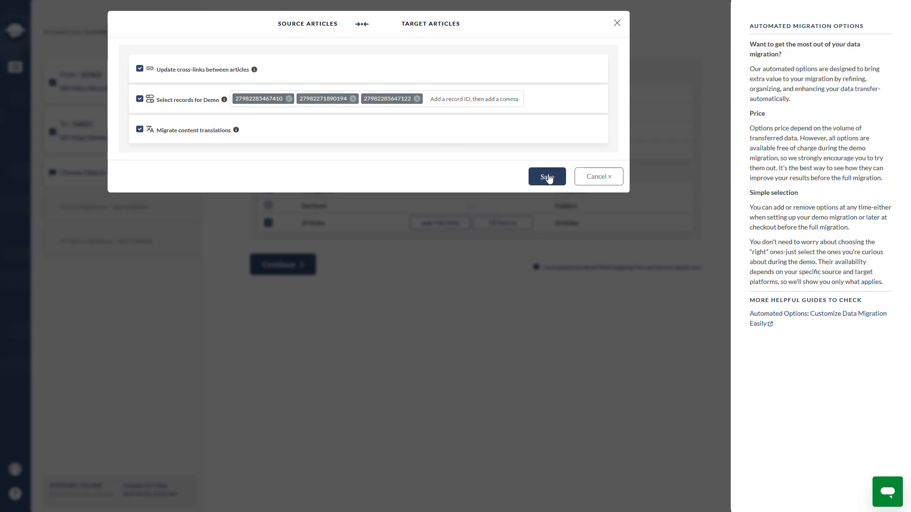
{"action": "left_click", "coordinate": [547, 177]}
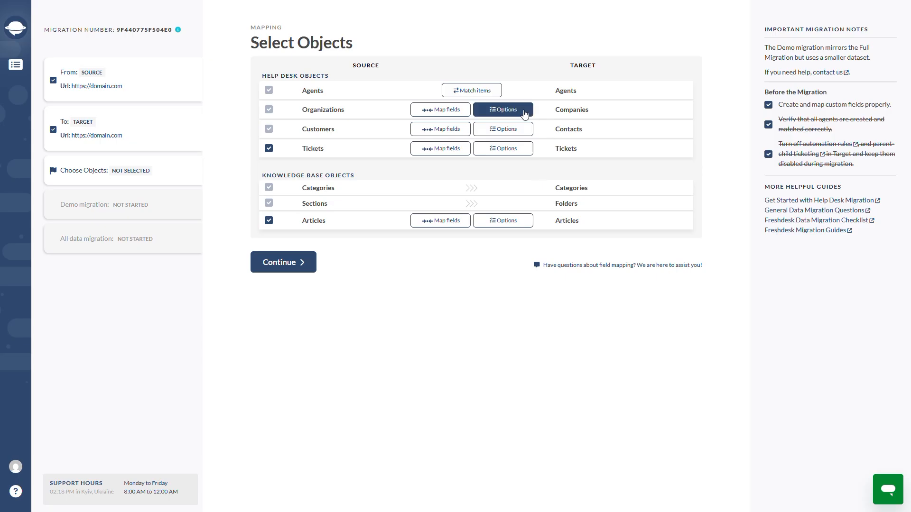
Set organizations and customers to migrate only records related to other entities, save the options and continue past object selection
{"action": "left_click", "coordinate": [510, 112]}
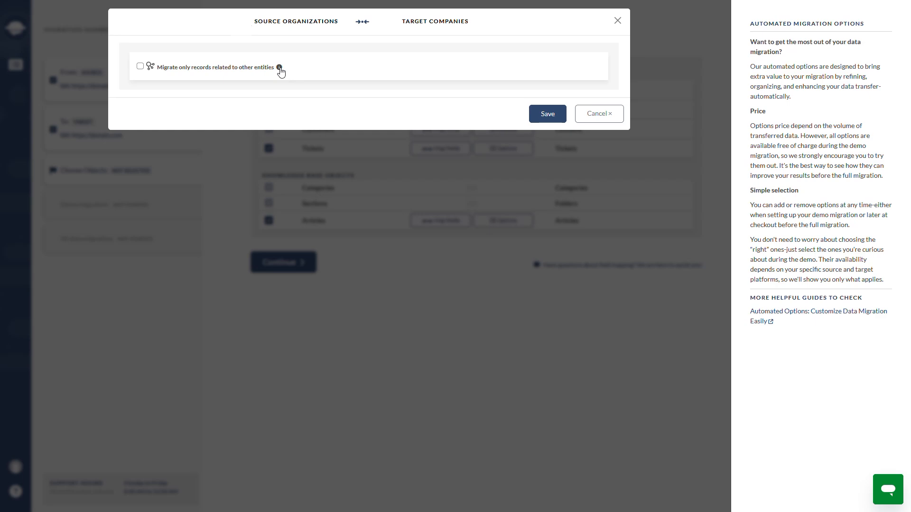
{"action": "left_click", "coordinate": [140, 66]}
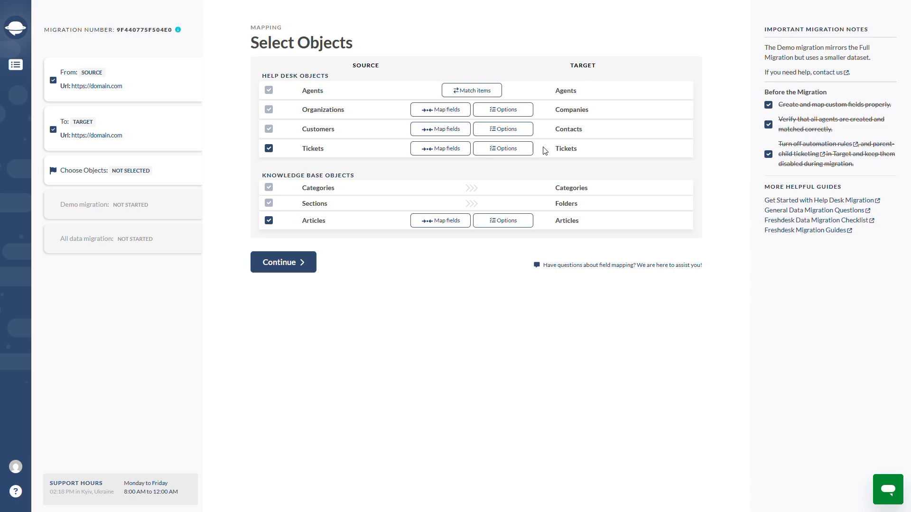
{"action": "left_click", "coordinate": [524, 134]}
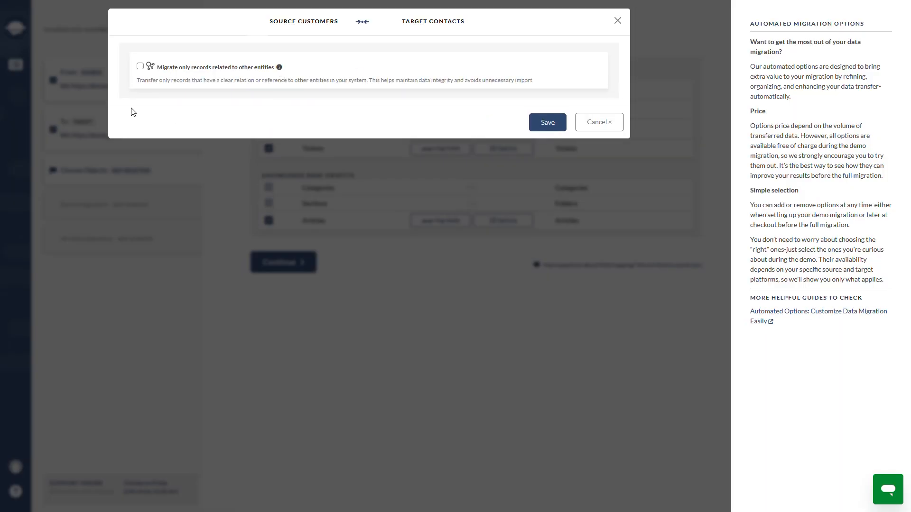
{"action": "left_click", "coordinate": [140, 66]}
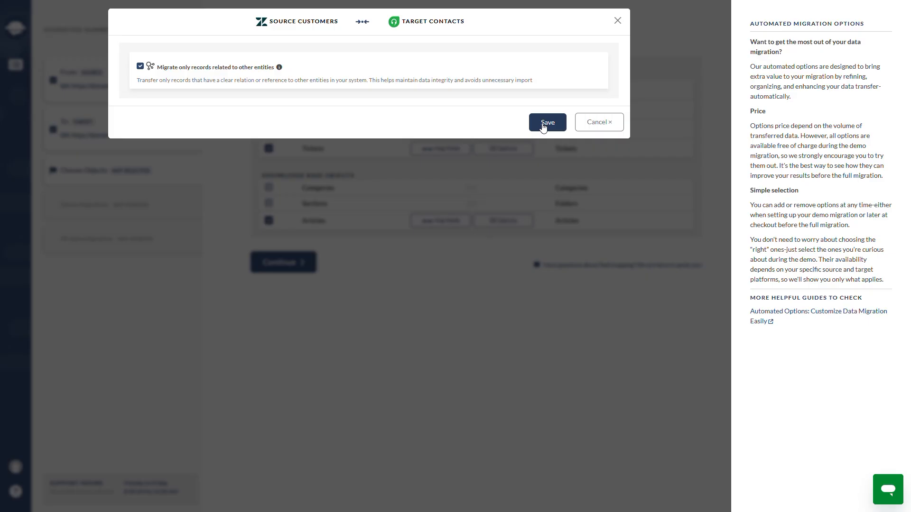
{"action": "left_click", "coordinate": [544, 124]}
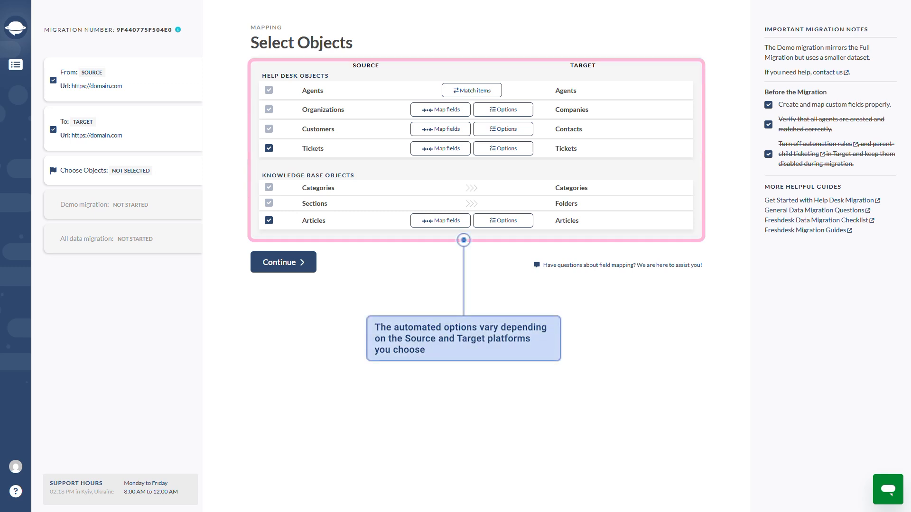
{"action": "left_click", "coordinate": [284, 264]}
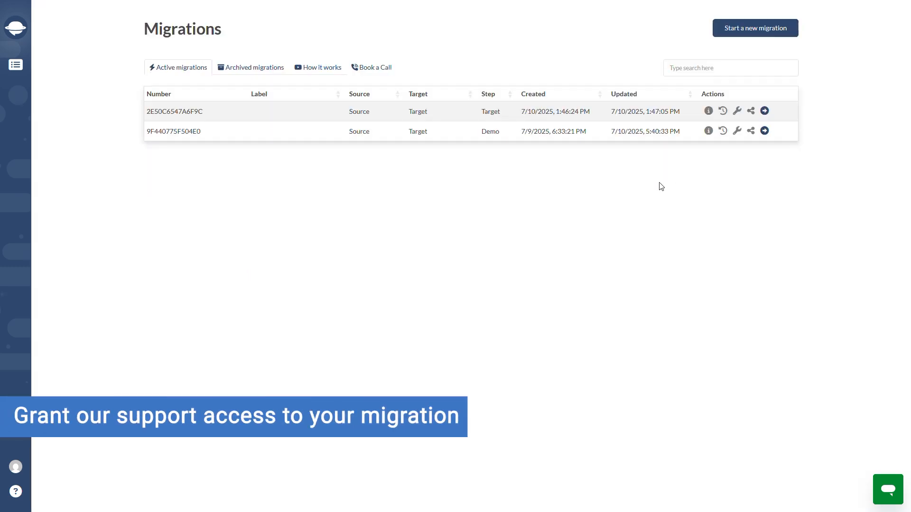
Grant support access to the first migration in the active migrations list and save
{"action": "left_click", "coordinate": [737, 111]}
{"action": "left_click", "coordinate": [414, 43]}
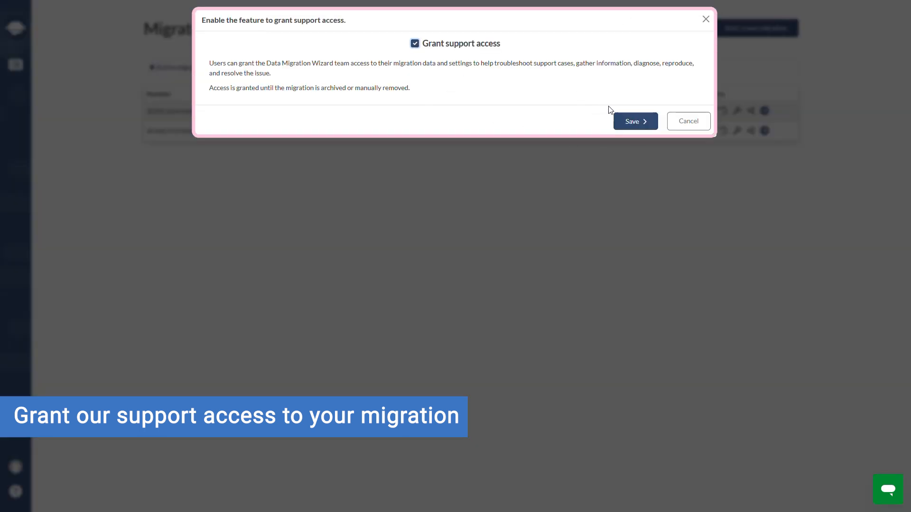
{"action": "left_click", "coordinate": [631, 123]}
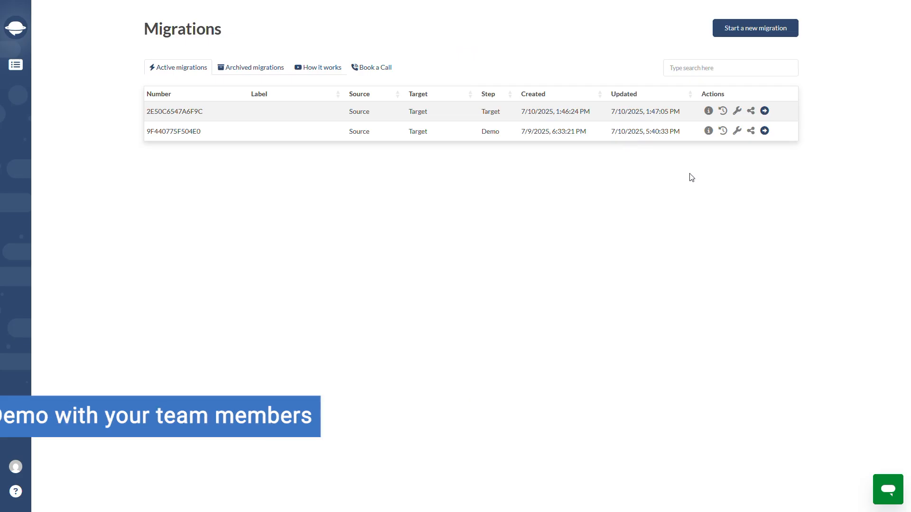
Share the first migration with a team member, entering their full name and work email with Restricted access scope, and save
{"action": "left_click", "coordinate": [751, 111]}
{"action": "left_click", "coordinate": [396, 72]}
{"action": "type", "text": "John D"}
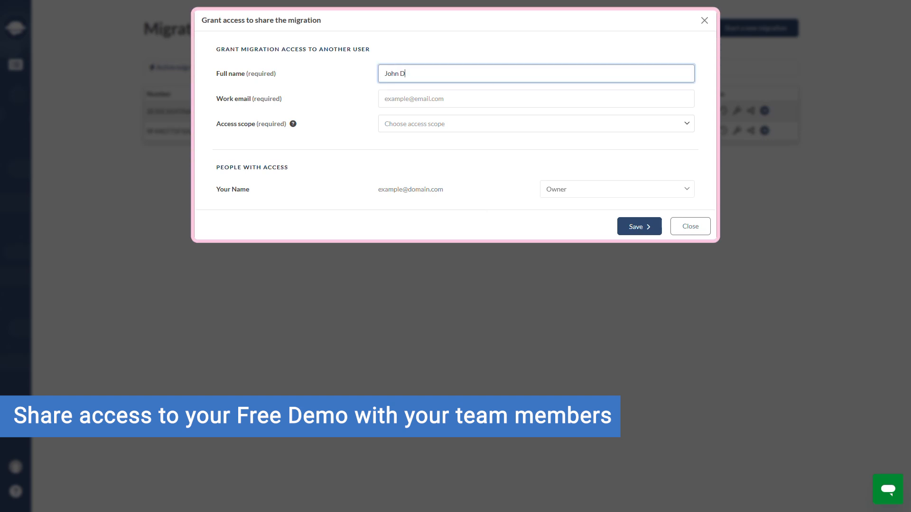
{"action": "type", "text": "oe"}
{"action": "left_click", "coordinate": [401, 97]}
{"action": "type", "text": "example@d"}
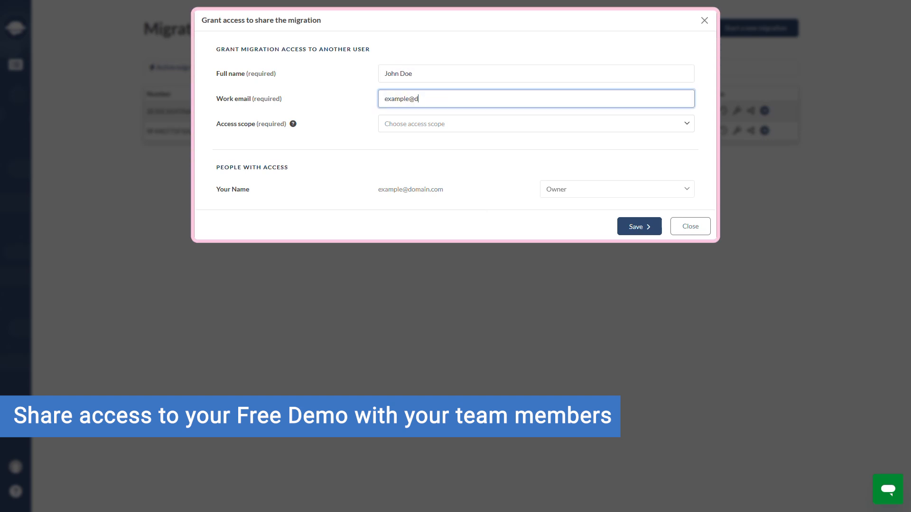
{"action": "type", "text": "omain.com"}
{"action": "left_click", "coordinate": [409, 124]}
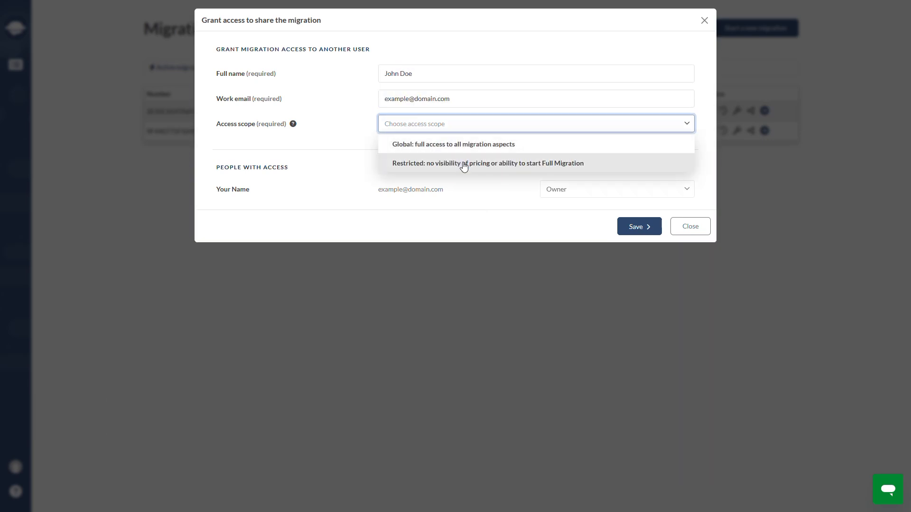
{"action": "left_click", "coordinate": [463, 164]}
{"action": "left_click", "coordinate": [637, 228]}
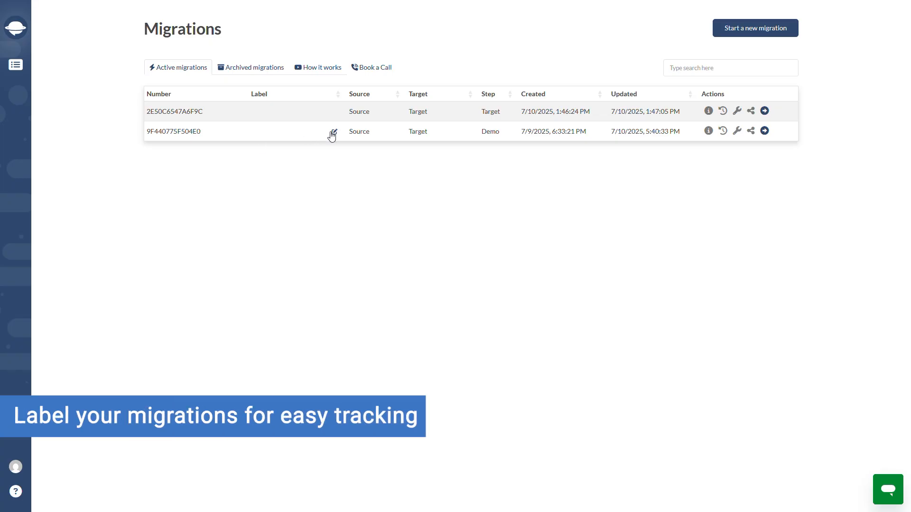
Label the second migration in the list 1_migration and open its migration details
{"action": "left_click", "coordinate": [333, 133]}
{"action": "type", "text": "1_"}
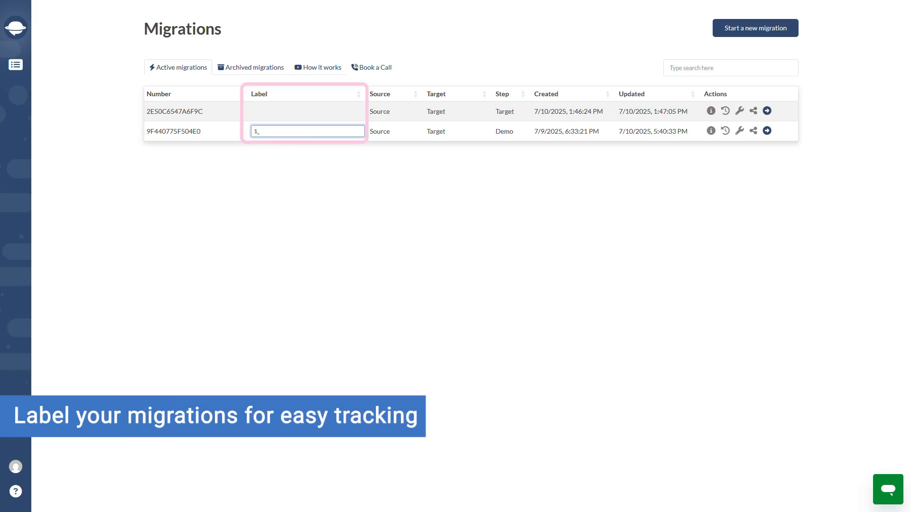
{"action": "type", "text": "migration"}
{"action": "key", "text": "Return"}
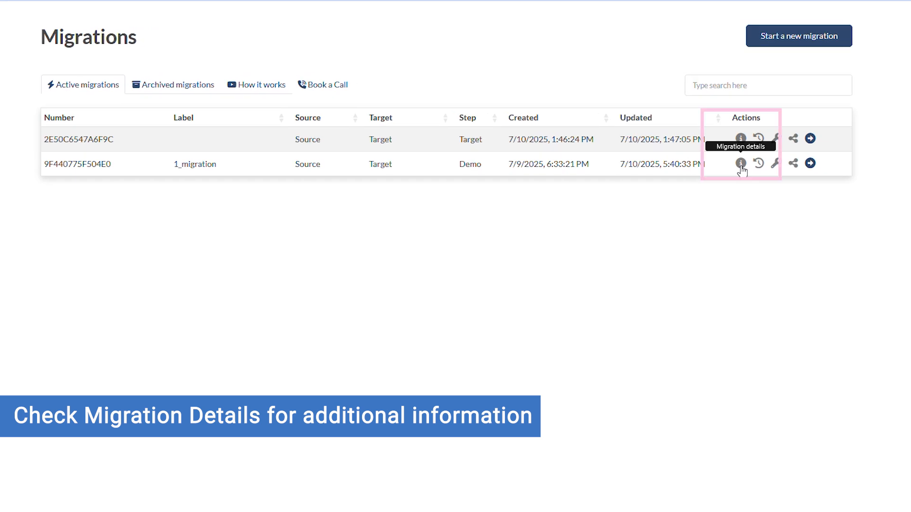
{"action": "left_click", "coordinate": [741, 163]}
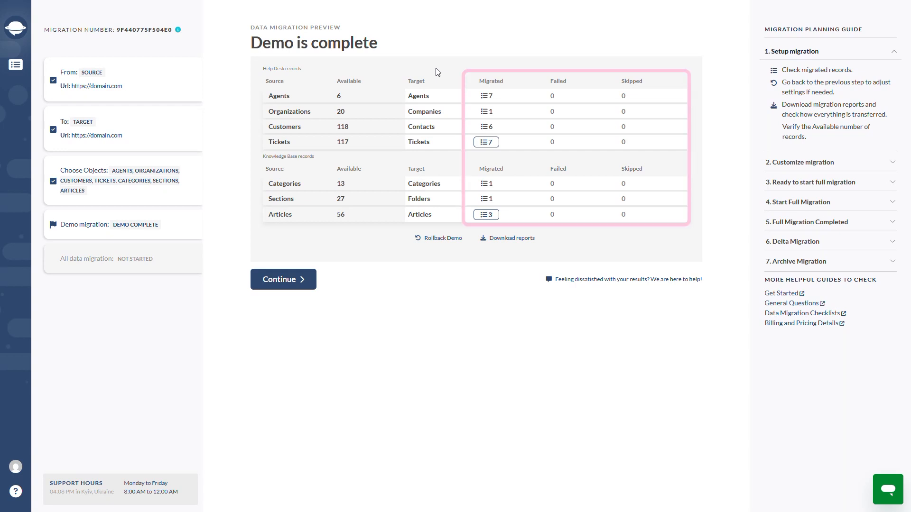
Open the migrated Agents report of the completed demo and copy the fourth agent's source and target record IDs
{"action": "left_click", "coordinate": [485, 95]}
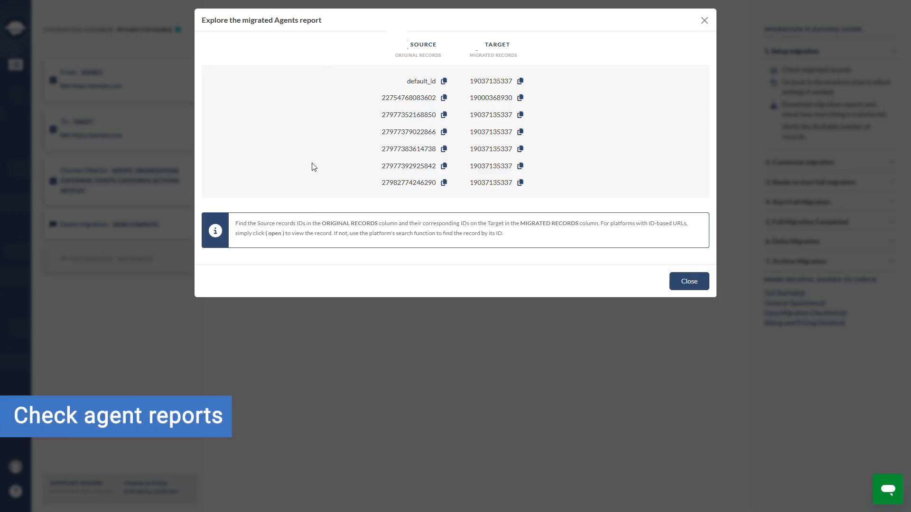
{"action": "left_click", "coordinate": [445, 133]}
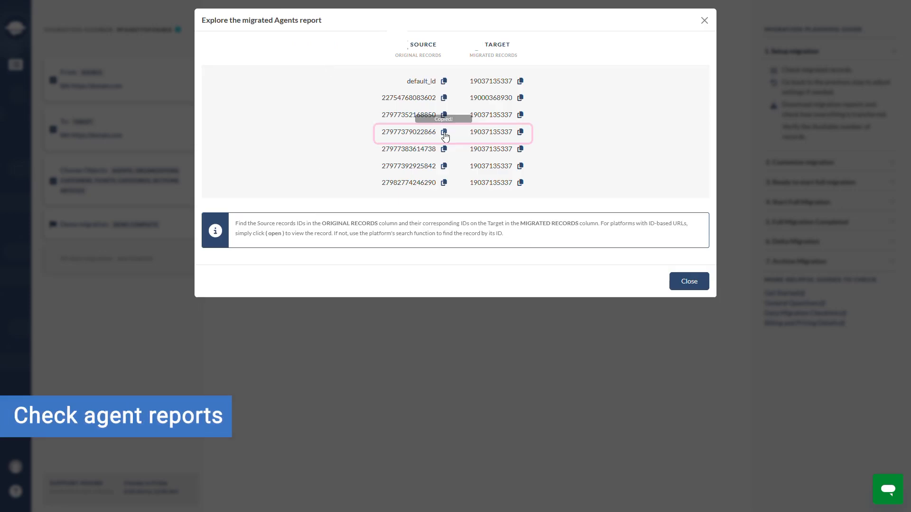
{"action": "left_click", "coordinate": [521, 134]}
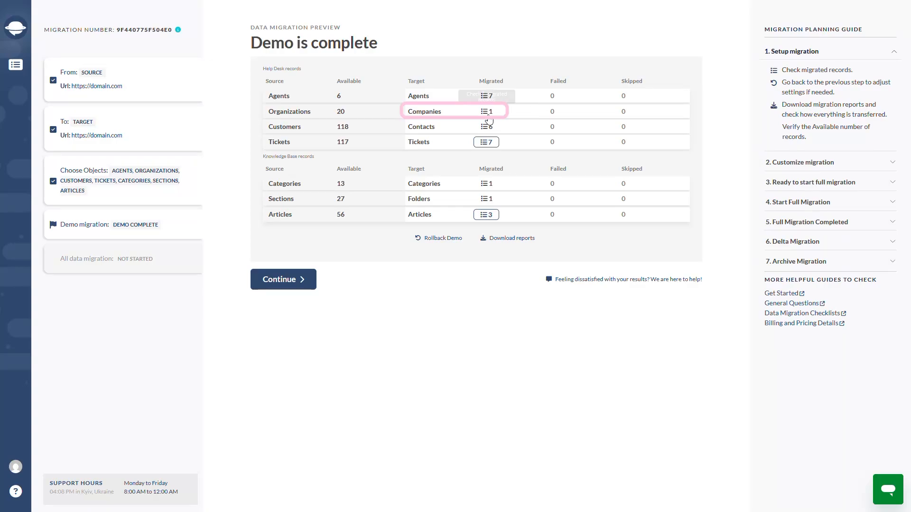
Copy Main Organization's source ID from the migrated Companies report and the fifth contact's source and target IDs from the Contacts report
{"action": "left_click", "coordinate": [484, 113]}
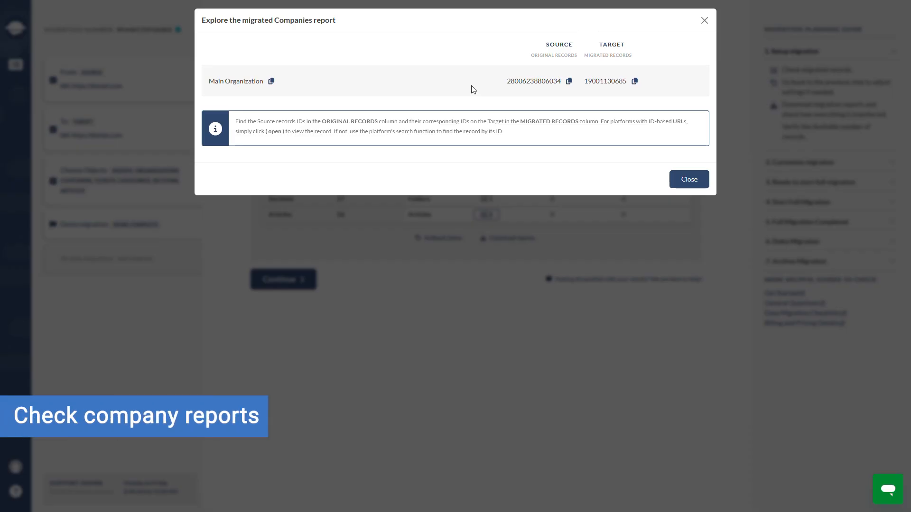
{"action": "left_click", "coordinate": [570, 82]}
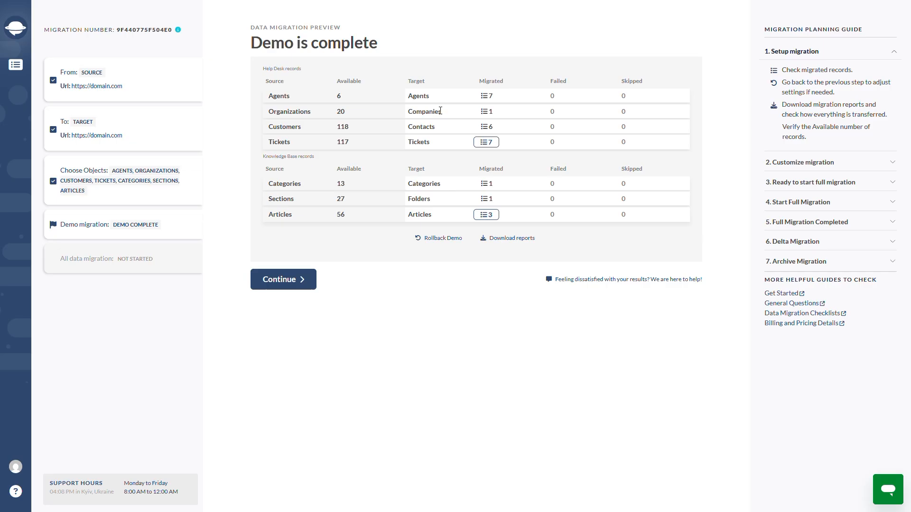
{"action": "left_click", "coordinate": [486, 127]}
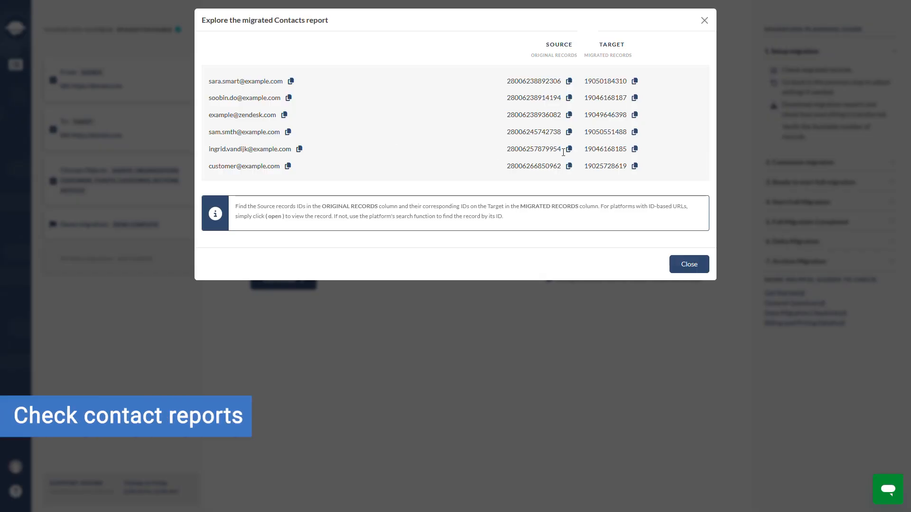
{"action": "left_click", "coordinate": [570, 149]}
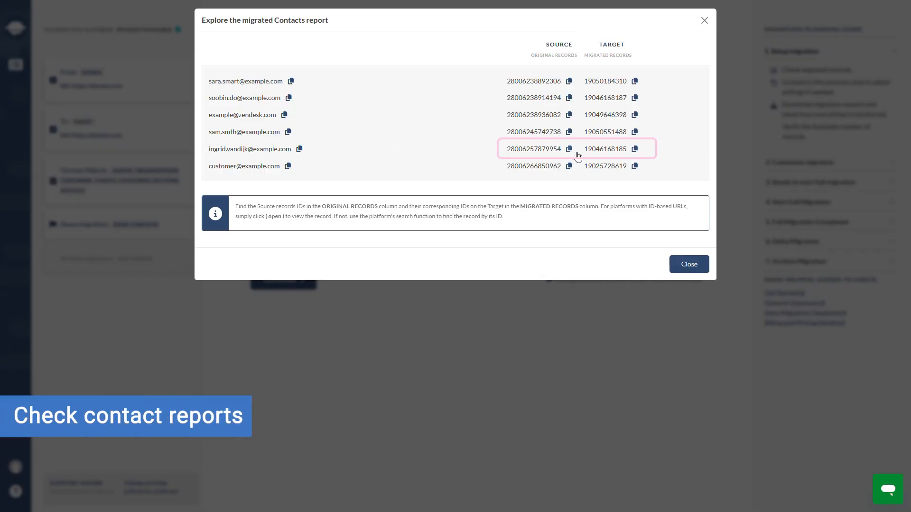
{"action": "left_click", "coordinate": [635, 148]}
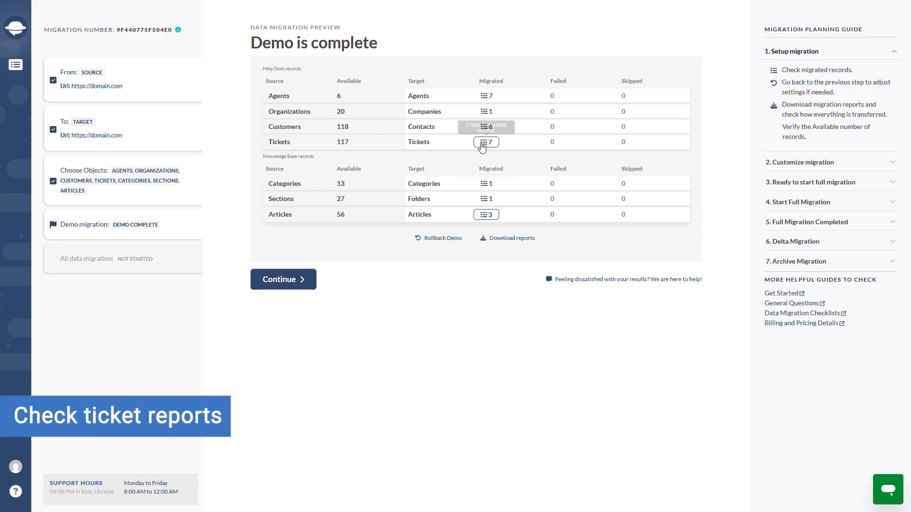
Review the migrated Tickets report and the migrated Articles report of the completed demo, closing each one
{"action": "left_click", "coordinate": [482, 141]}
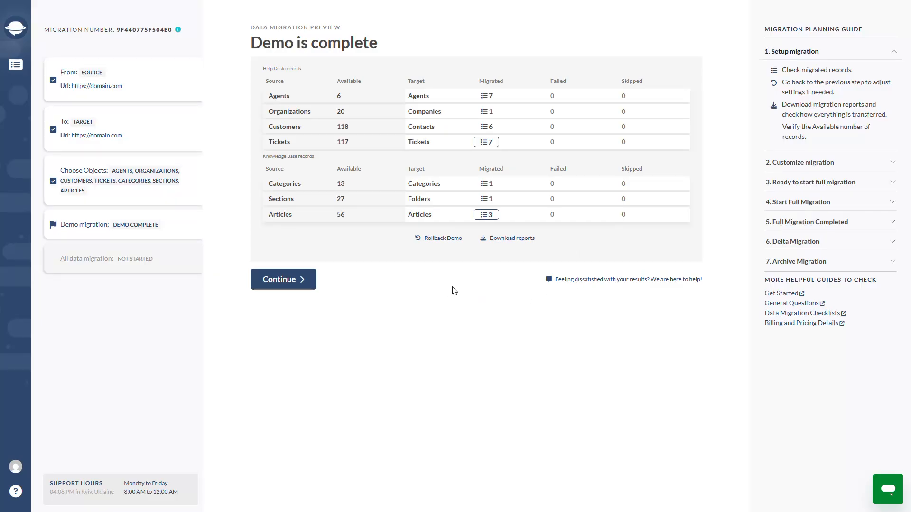
{"action": "left_click", "coordinate": [487, 214]}
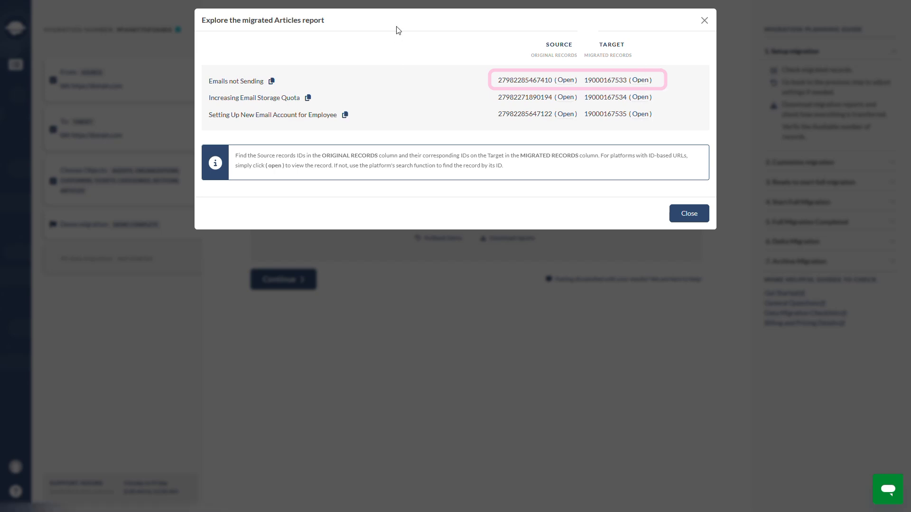
{"action": "left_click", "coordinate": [689, 213]}
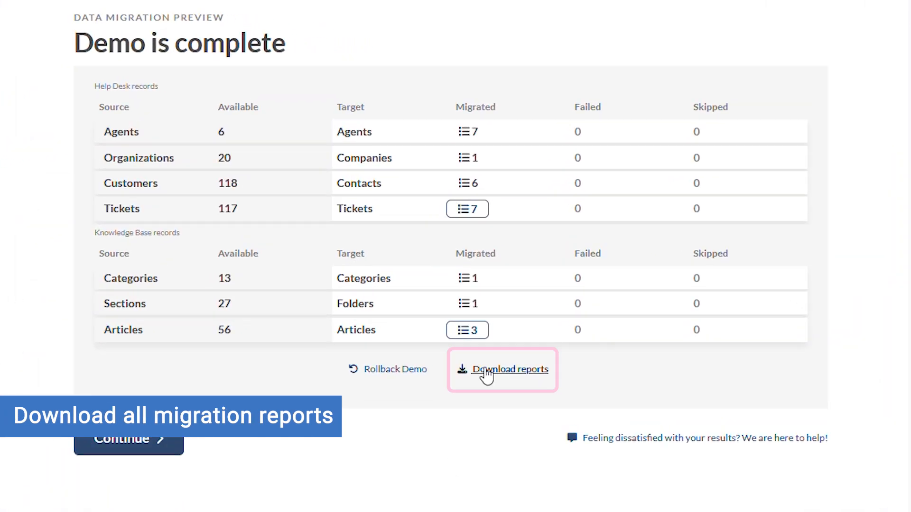
Examine which demo records the Rollback Demo option can remove, and close it without rolling back
{"action": "left_click", "coordinate": [392, 369]}
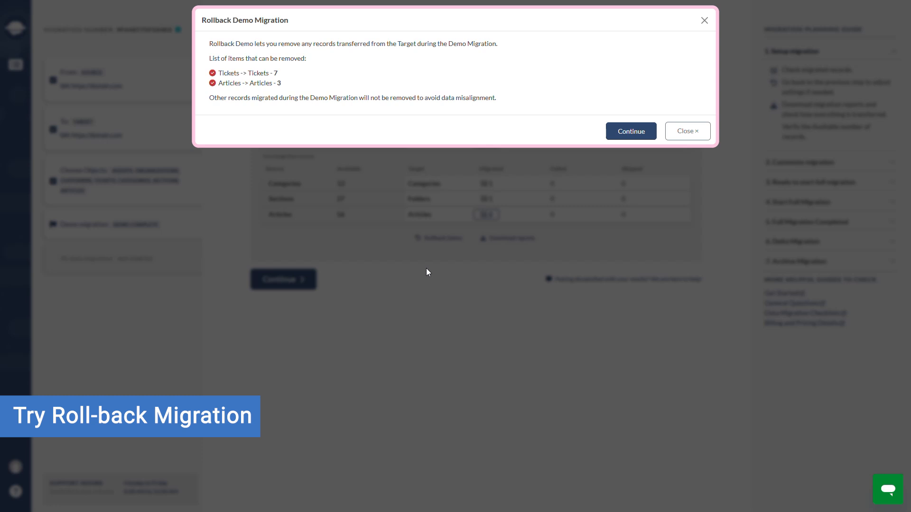
{"action": "left_click", "coordinate": [695, 131]}
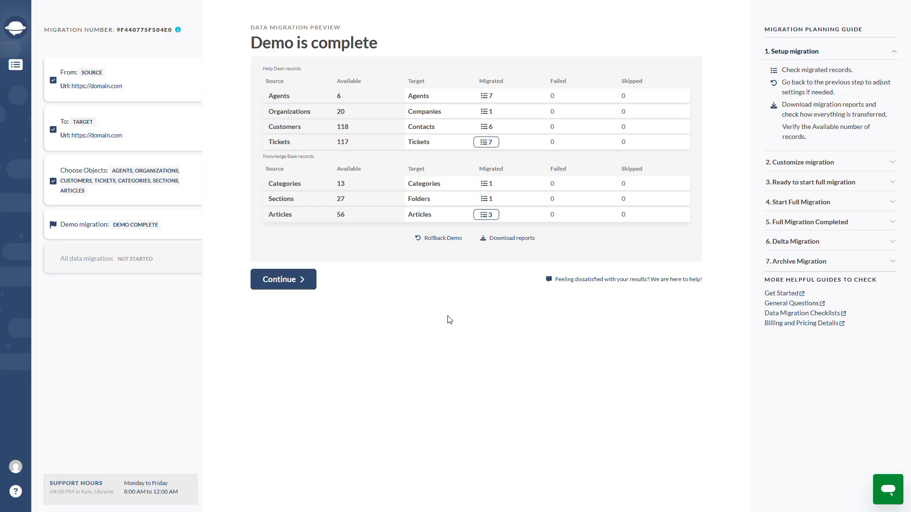
Continue from the completed demo to the migration checkout and select the Signature service package
{"action": "left_click", "coordinate": [310, 283]}
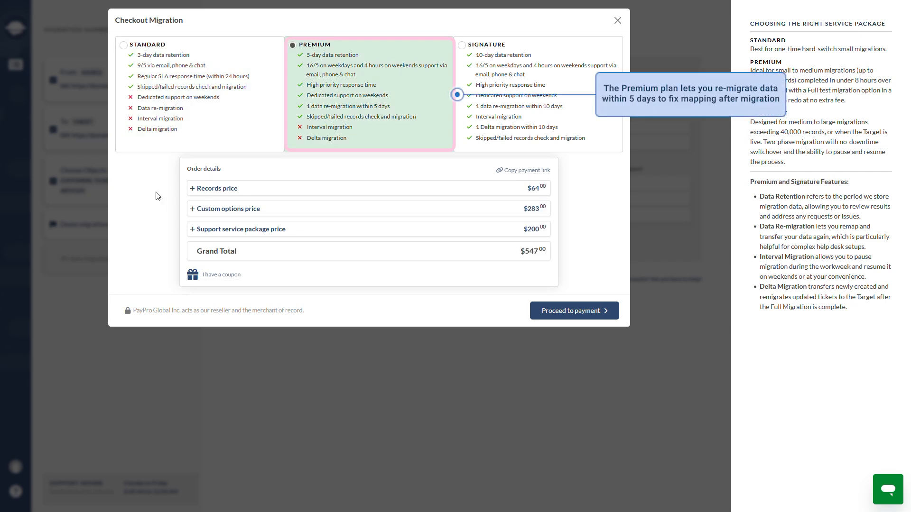
{"action": "left_click", "coordinate": [492, 150]}
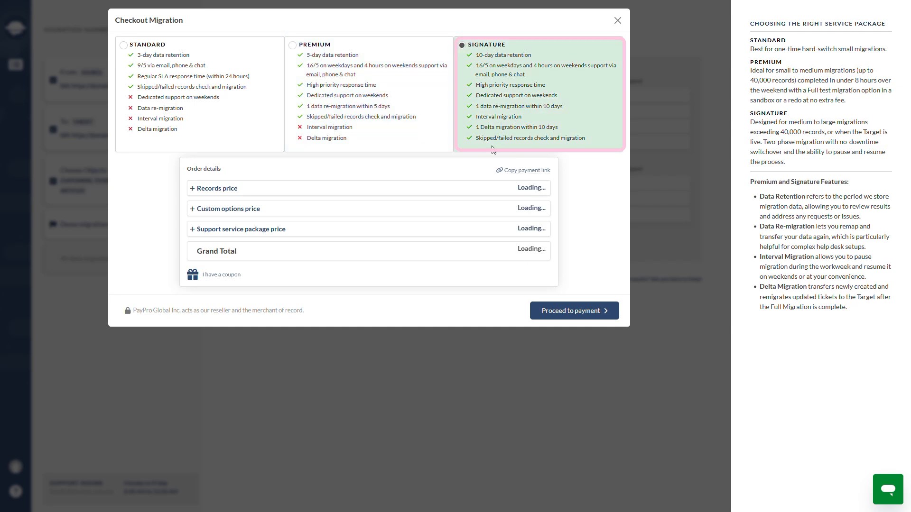